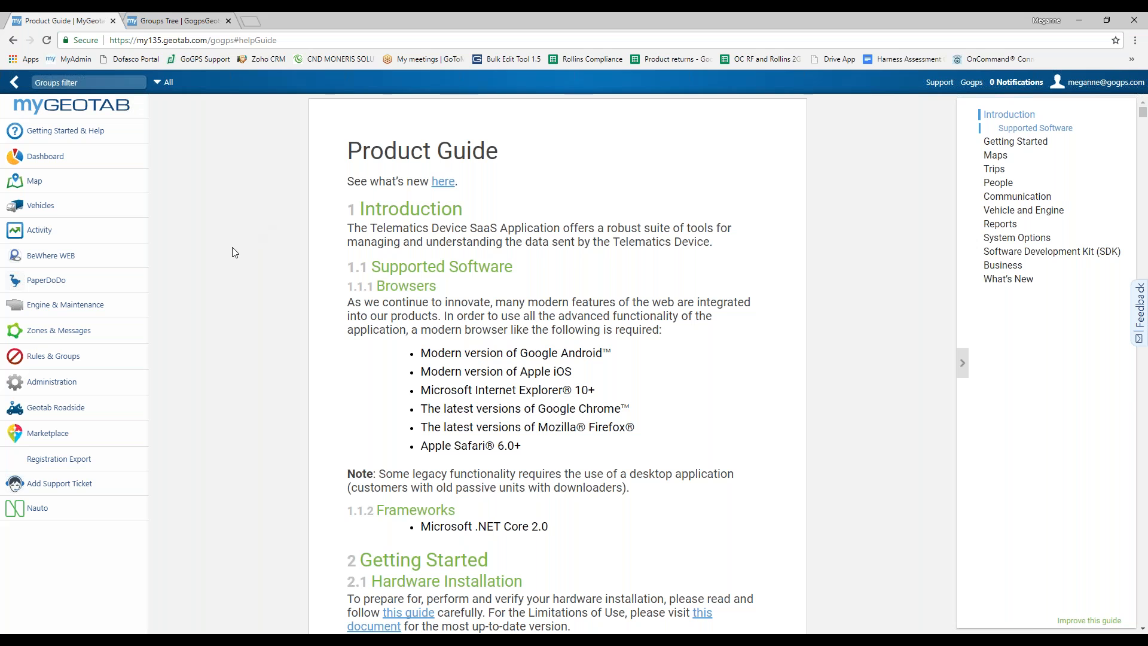
Step: Expand Rules & Groups in the sidebar to list the rules, exceptions and groups options
left_click(48, 364)
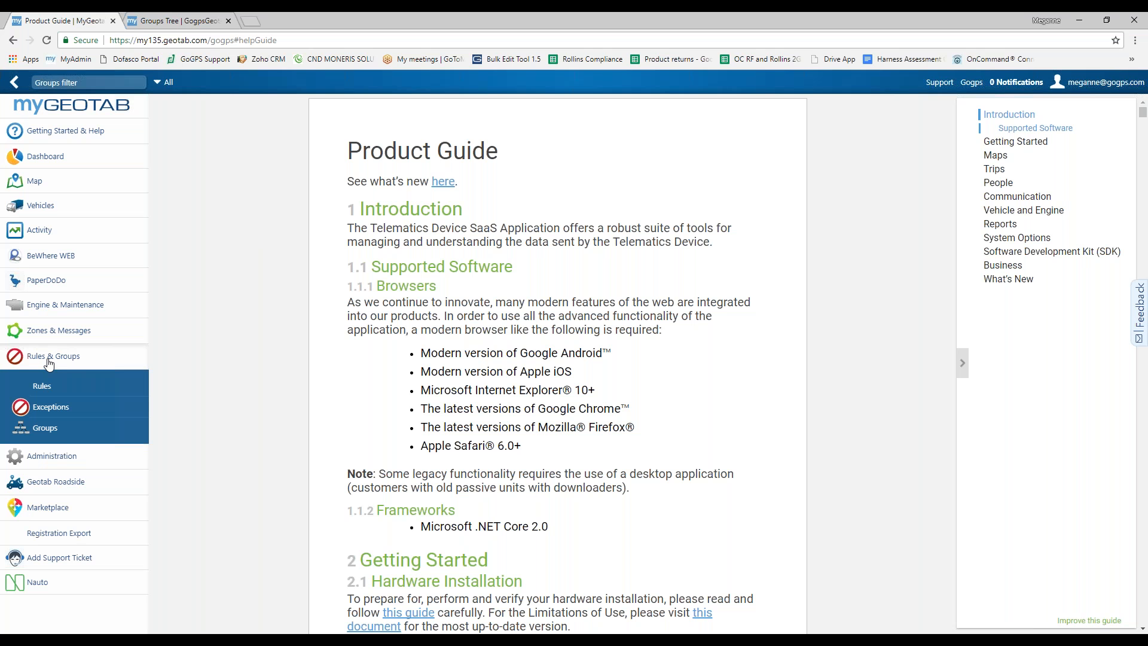
Step: Open the Groups Tree page from the Rules & Groups menu
left_click(60, 434)
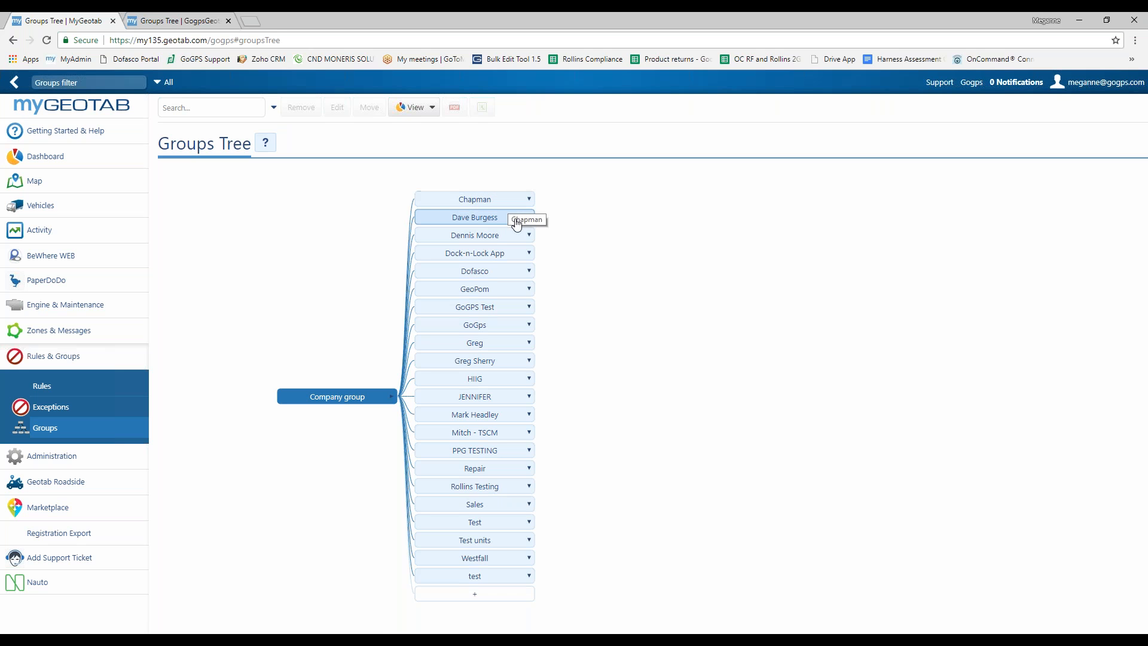
Step: Expand Dofasco, GoGps, Canada and USA in the groups tree, keeping Company group in view
left_click(486, 272)
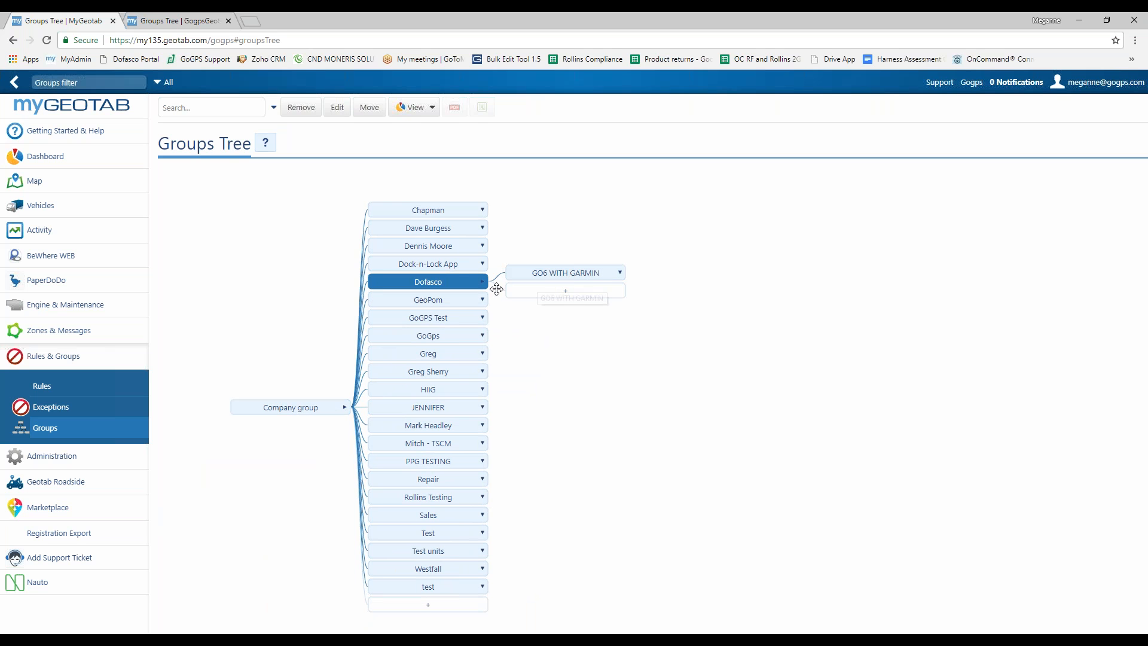
left_click(442, 337)
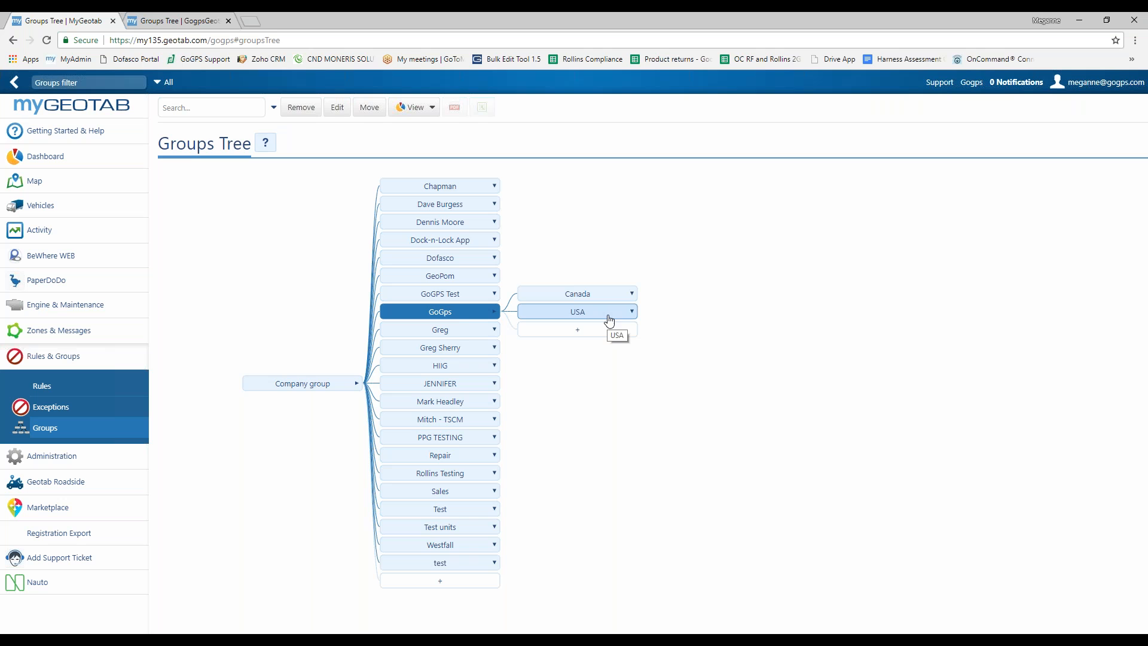
left_click(625, 293)
left_click_drag(540, 308, 790, 235)
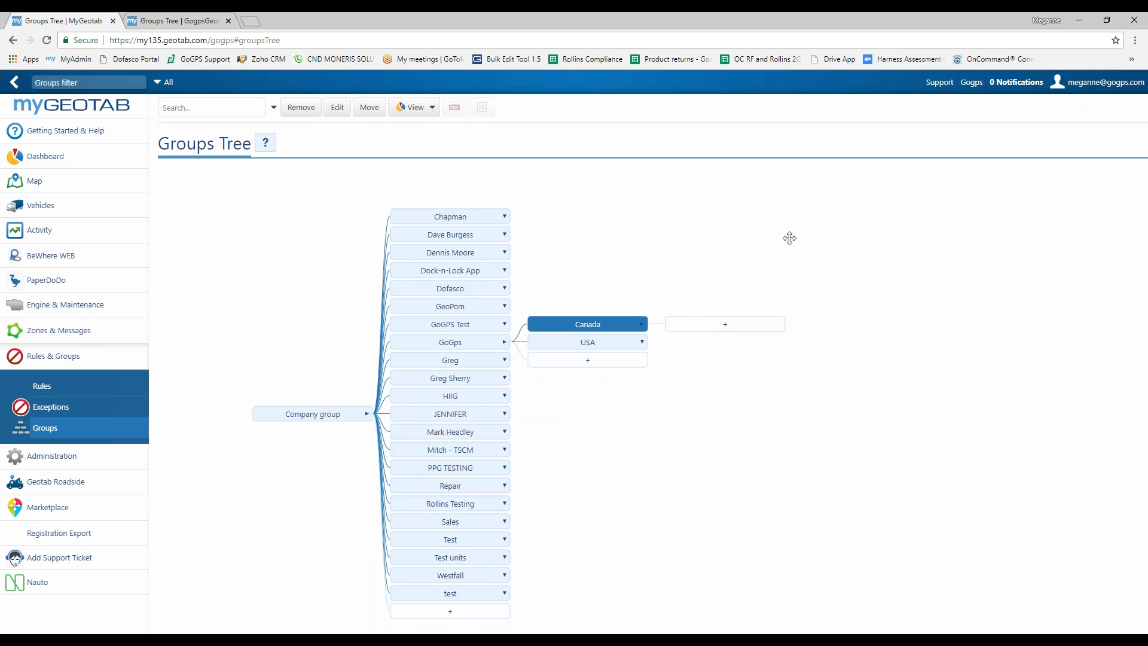
left_click(598, 343)
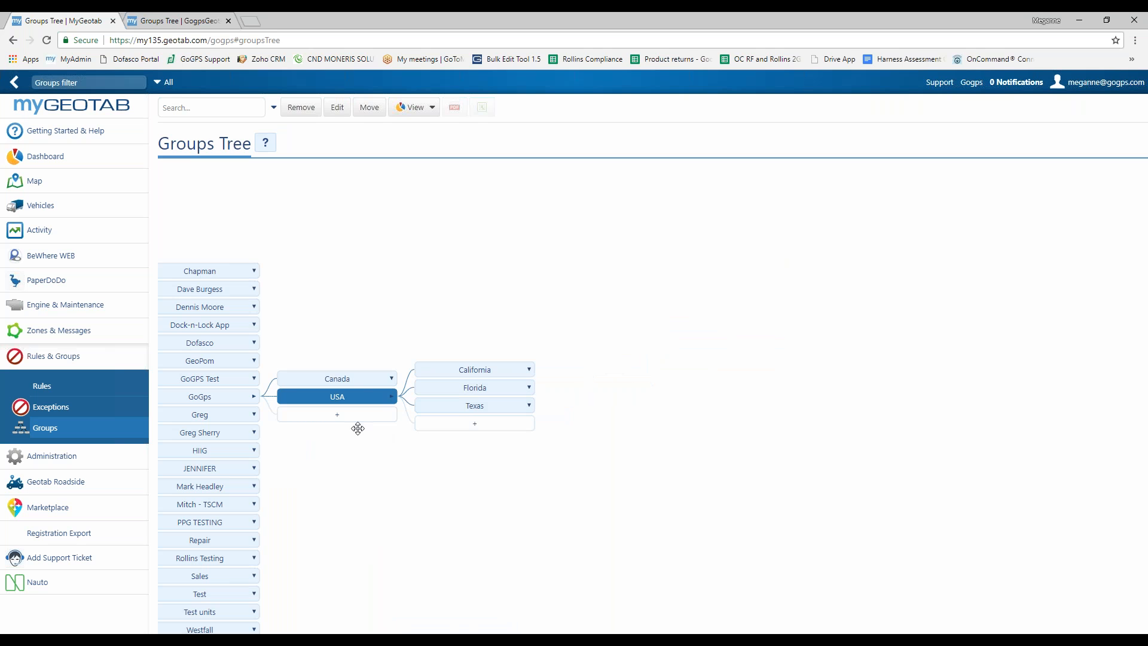
left_click_drag(381, 465, 560, 385)
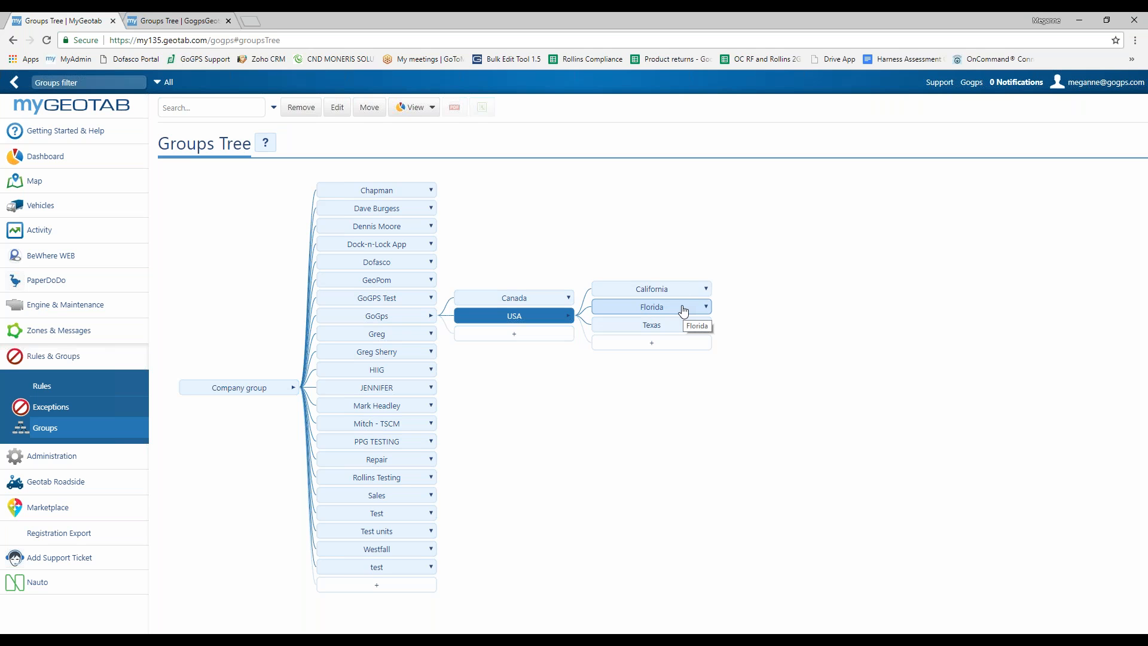
Step: Expand Rollins Testing, Sales and Test units to reveal RF TESTS and RMA Testing
left_click(394, 479)
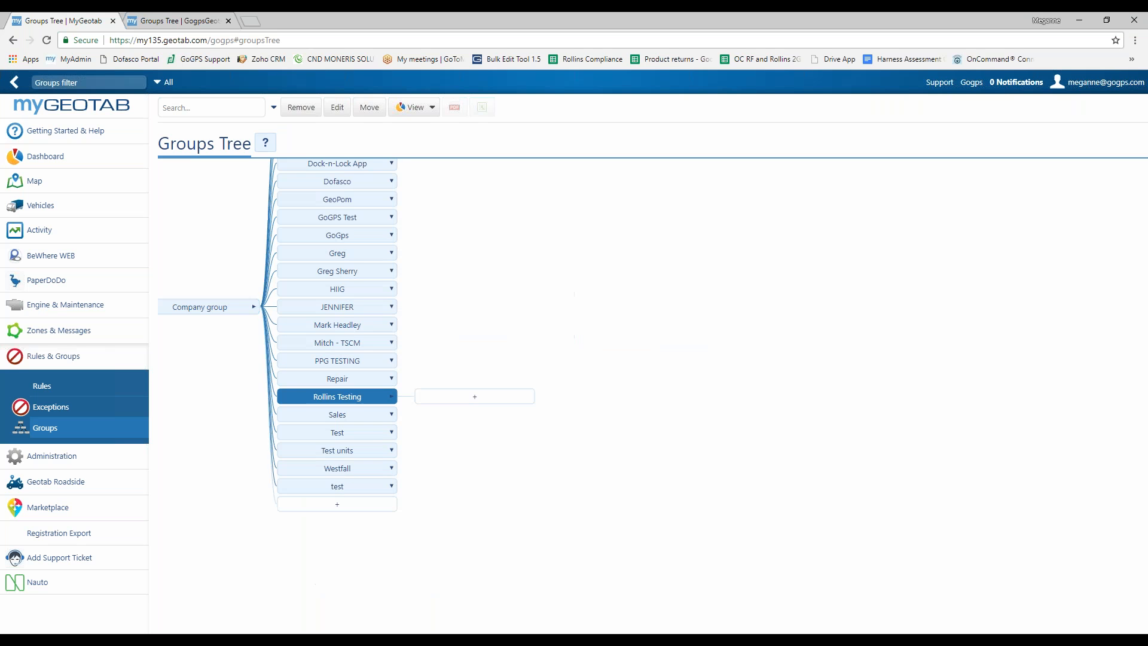
left_click(364, 415)
left_click(365, 443)
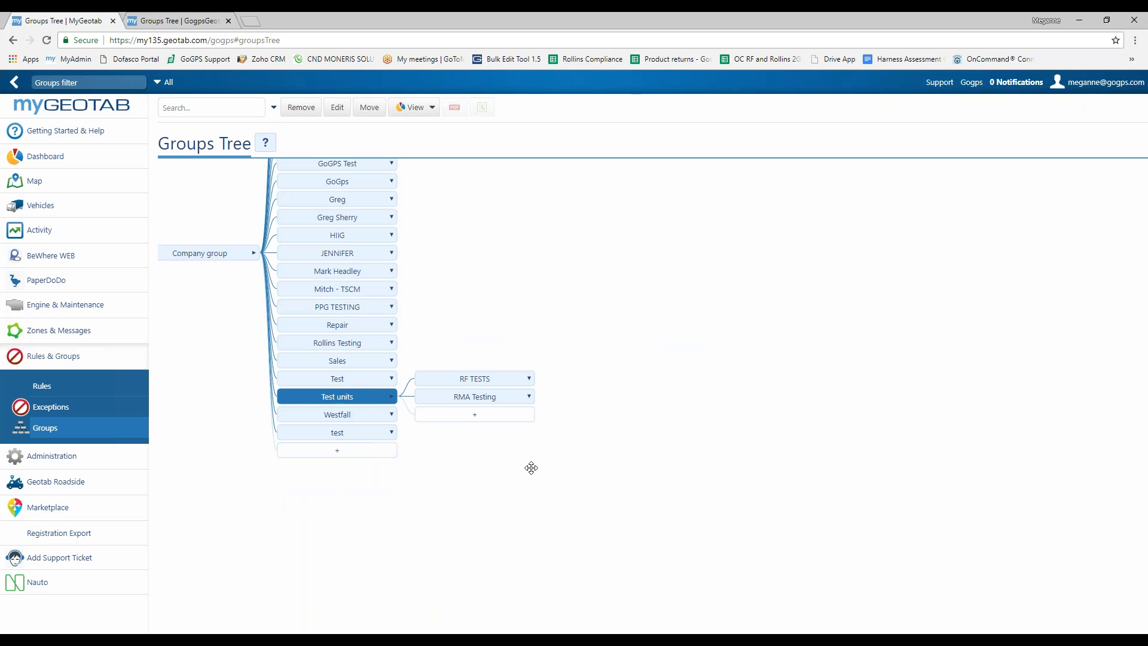
left_click_drag(574, 271, 653, 452)
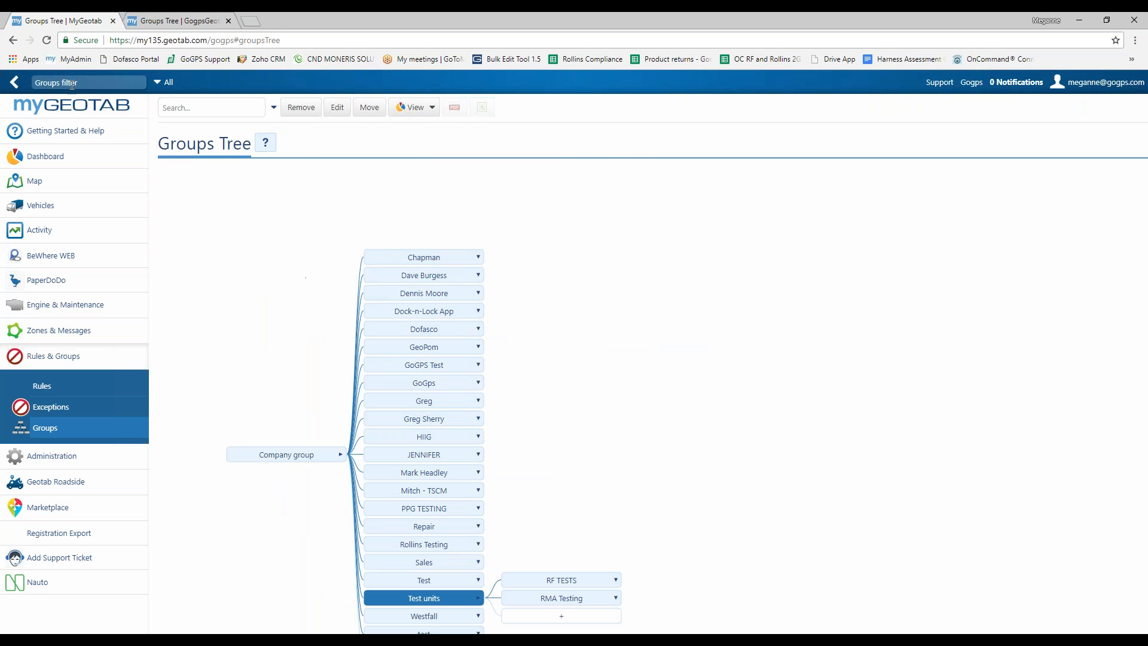
left_click(102, 83)
Step: Filter the groups tree to Everything in GoGps by searching 'gogps'
type("gogps")
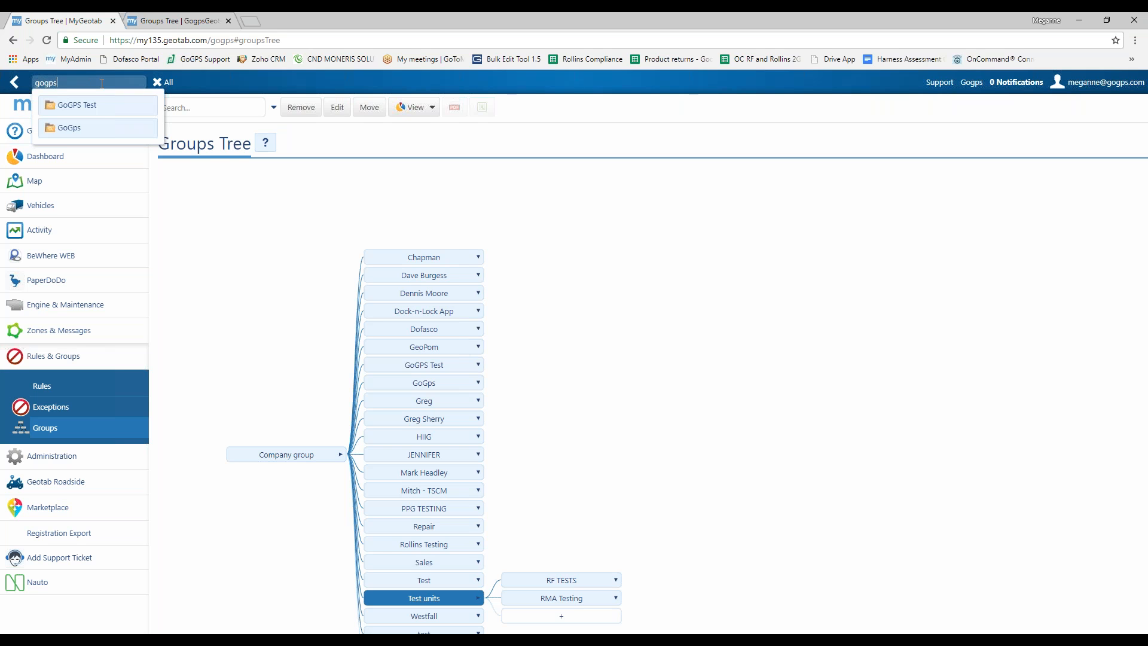
left_click(92, 129)
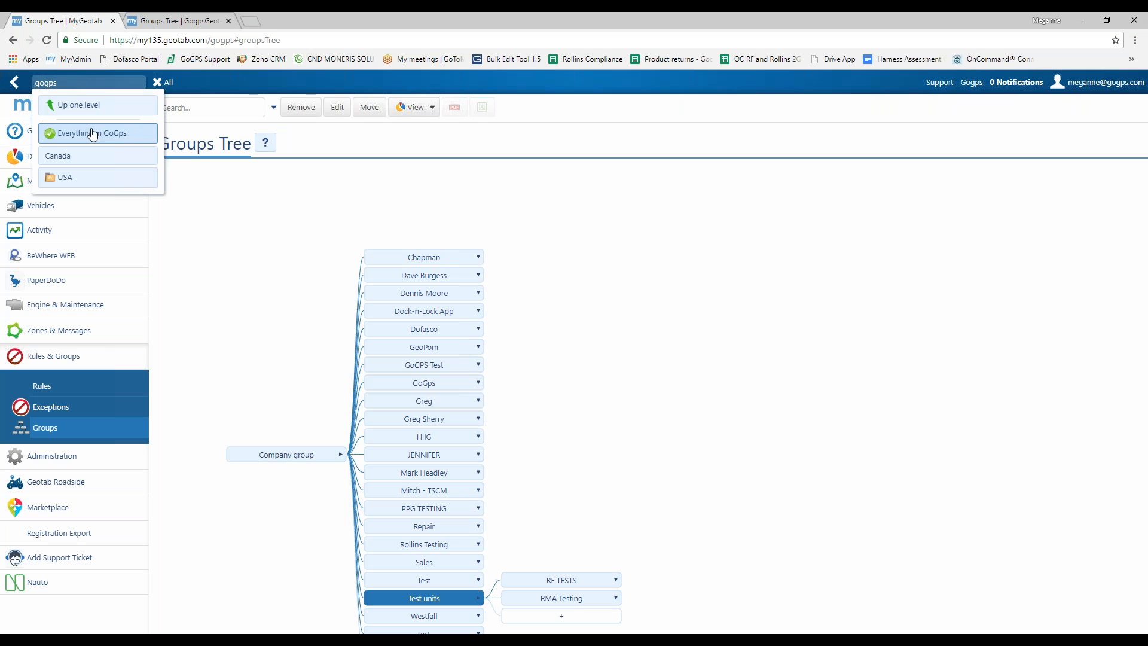
left_click(138, 140)
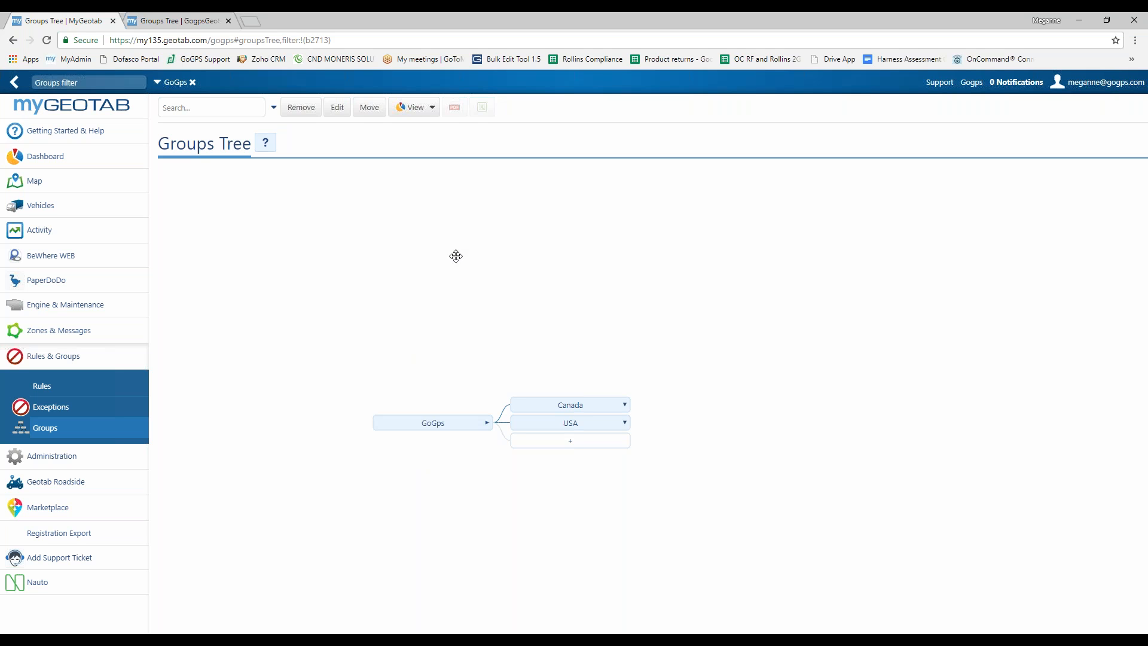
Step: Expand USA in the GoGps tree, then switch to the Hydradyne tab and expand Hydradyne LLC
left_click_drag(453, 342, 434, 292)
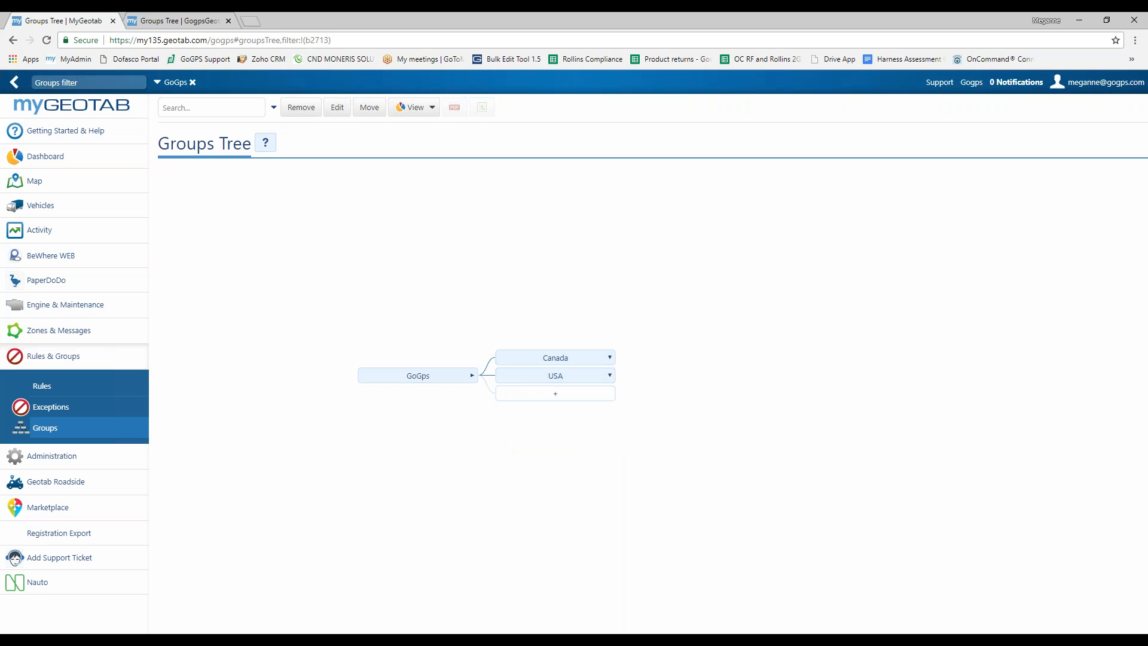
left_click(573, 382)
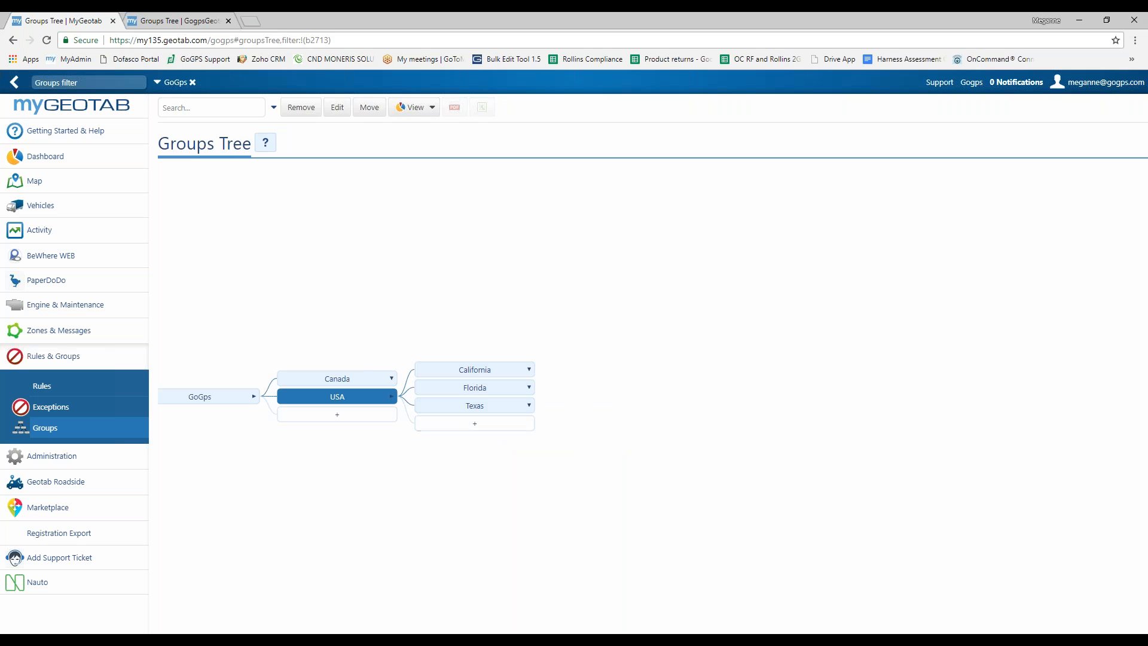
left_click_drag(502, 312, 630, 251)
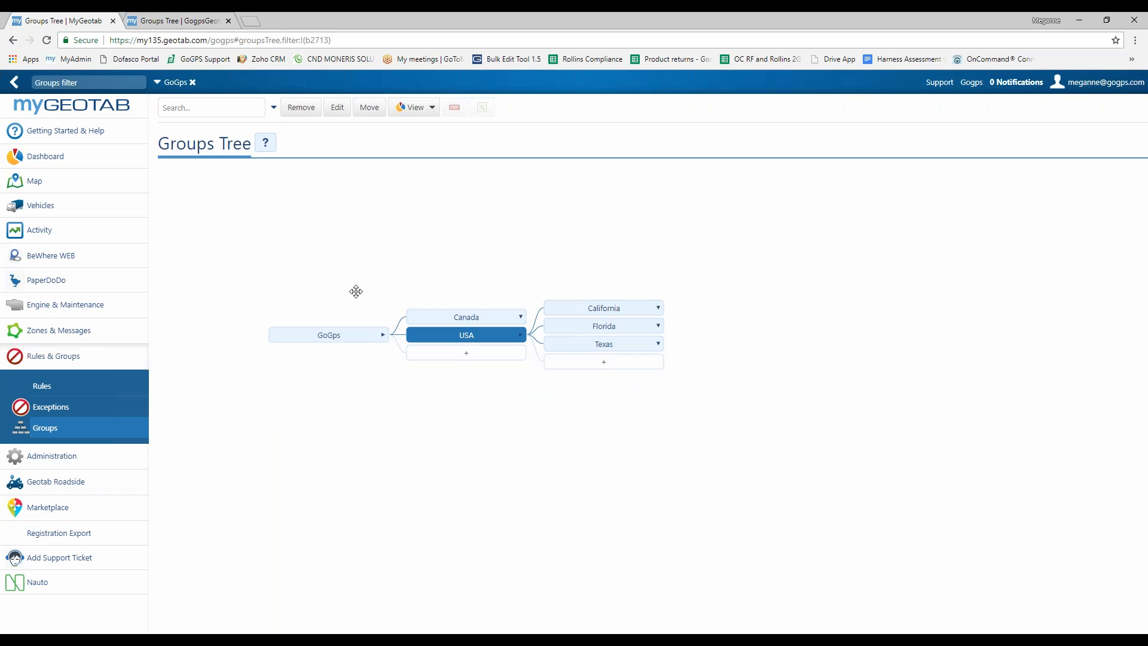
left_click(180, 22)
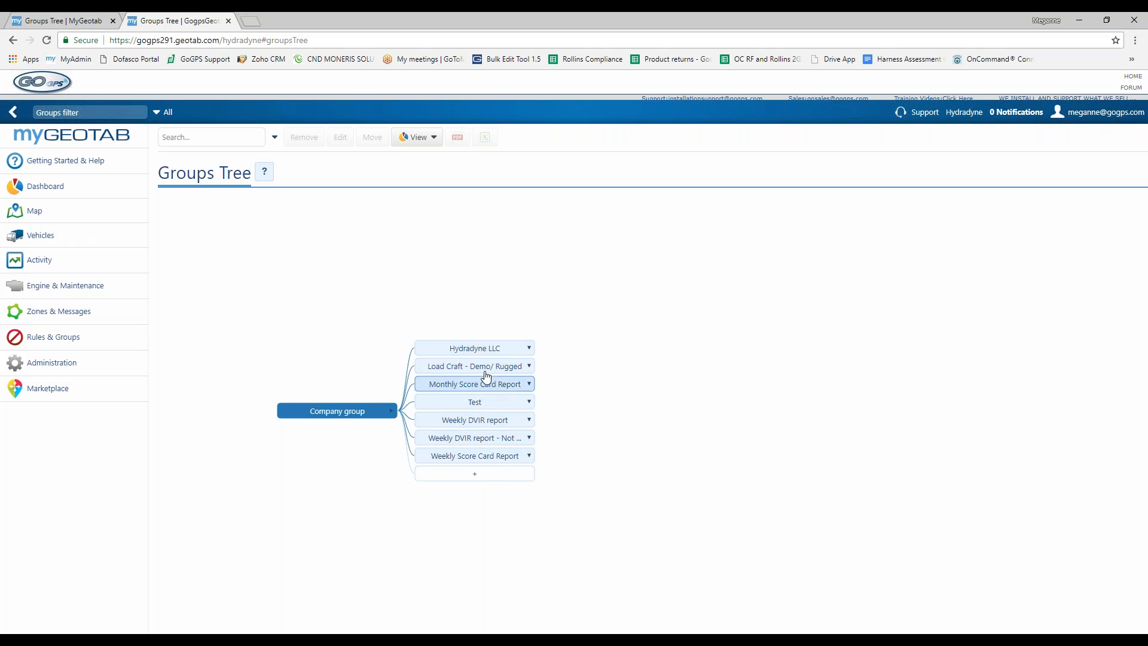
left_click(487, 349)
Step: Recentre the Hydradyne tree, then return to the GoGps database's Groups Tree tab
left_click_drag(658, 394, 724, 359)
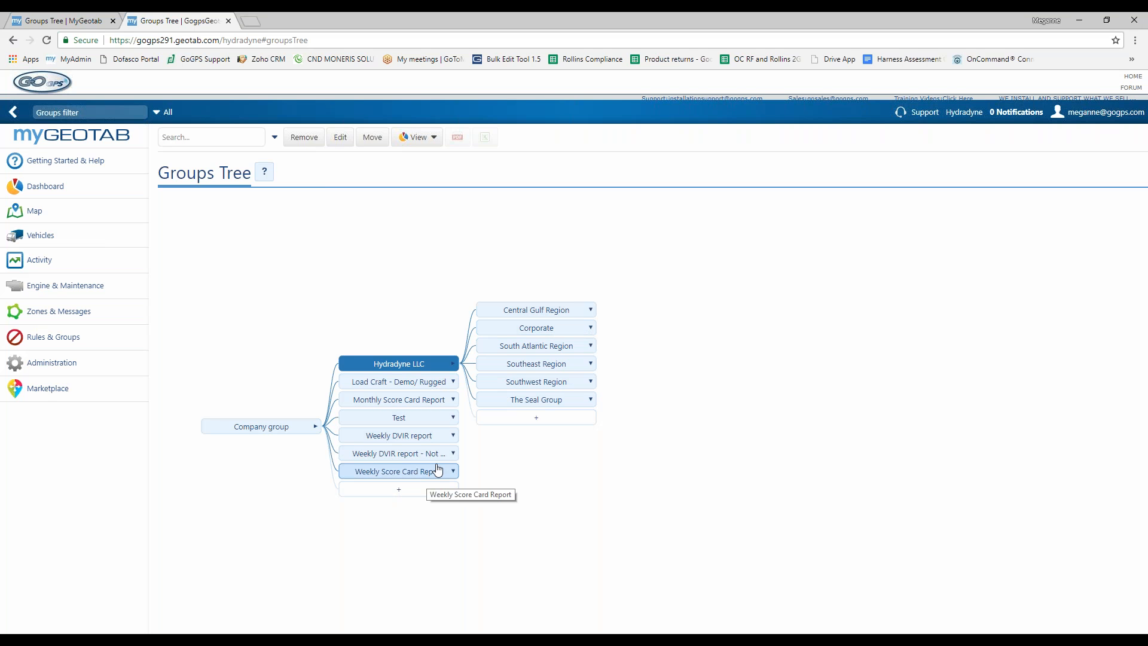
left_click(68, 24)
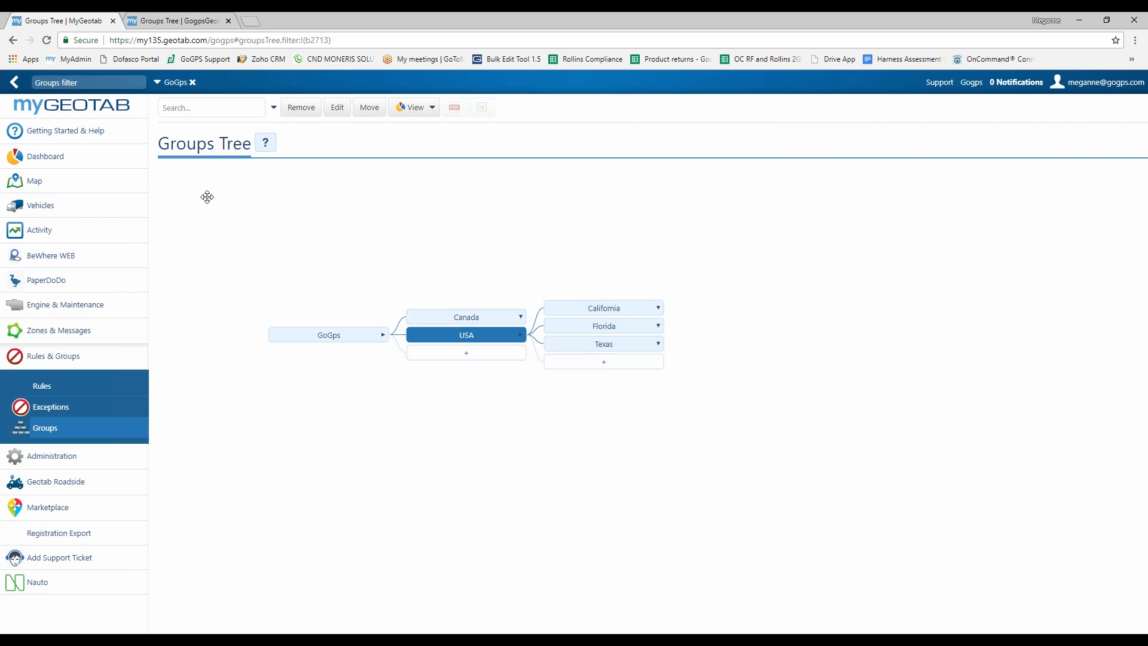
Step: Open a vehicle's Groups tab from Vehicles and clear the GoGps filter, showing its Canada membership
left_click(98, 209)
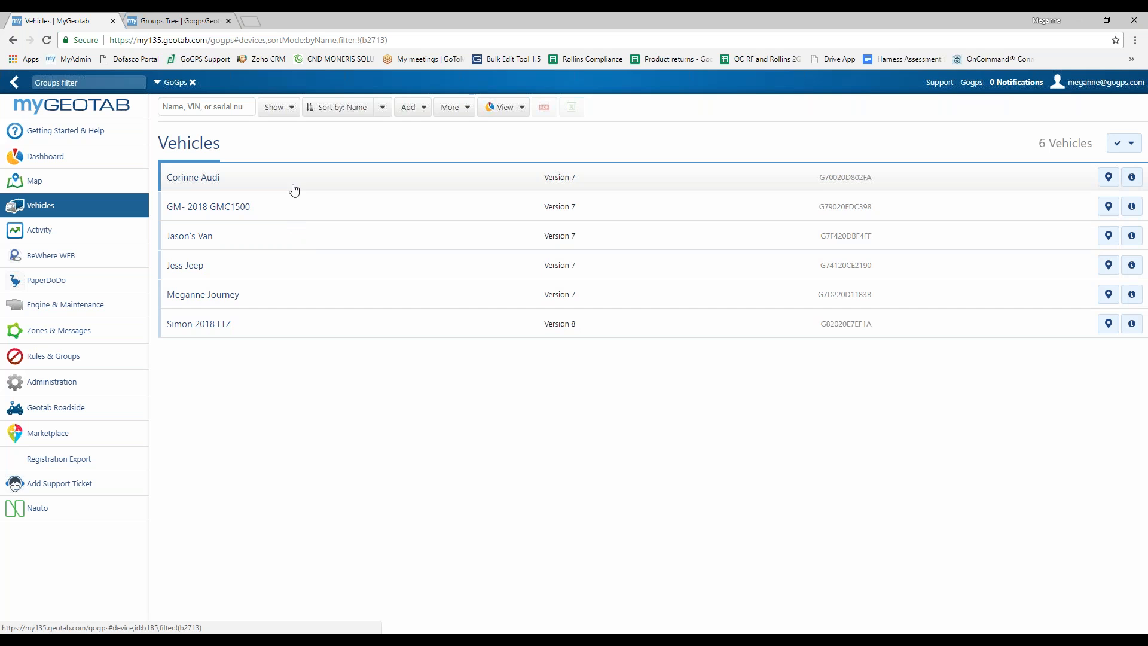
left_click(261, 297)
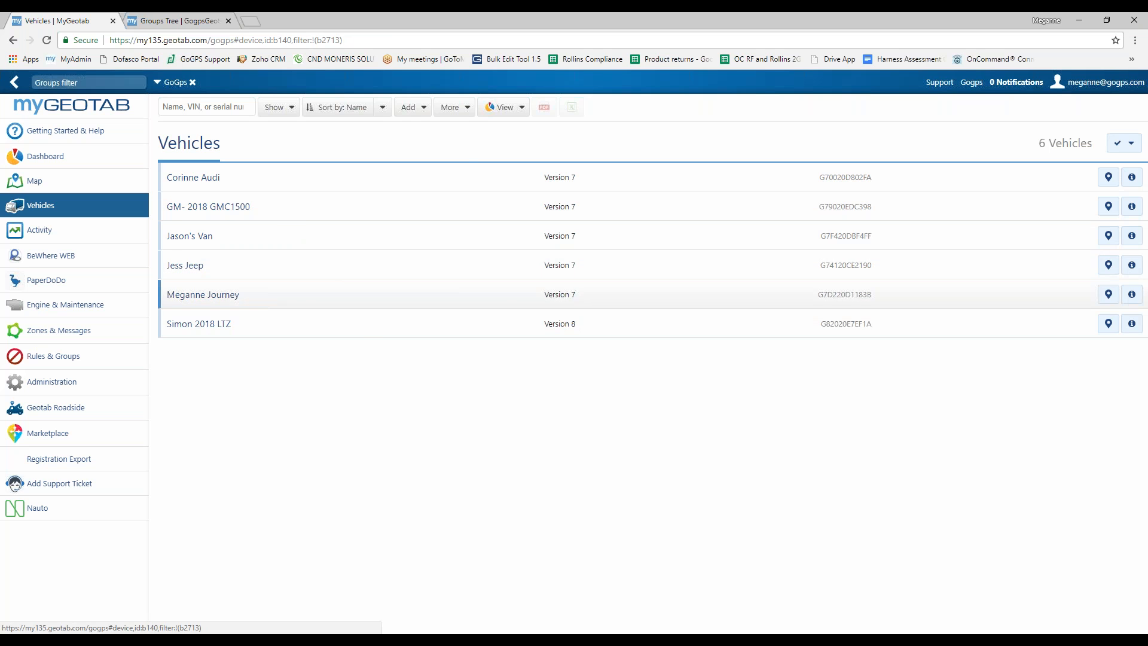
left_click(295, 187)
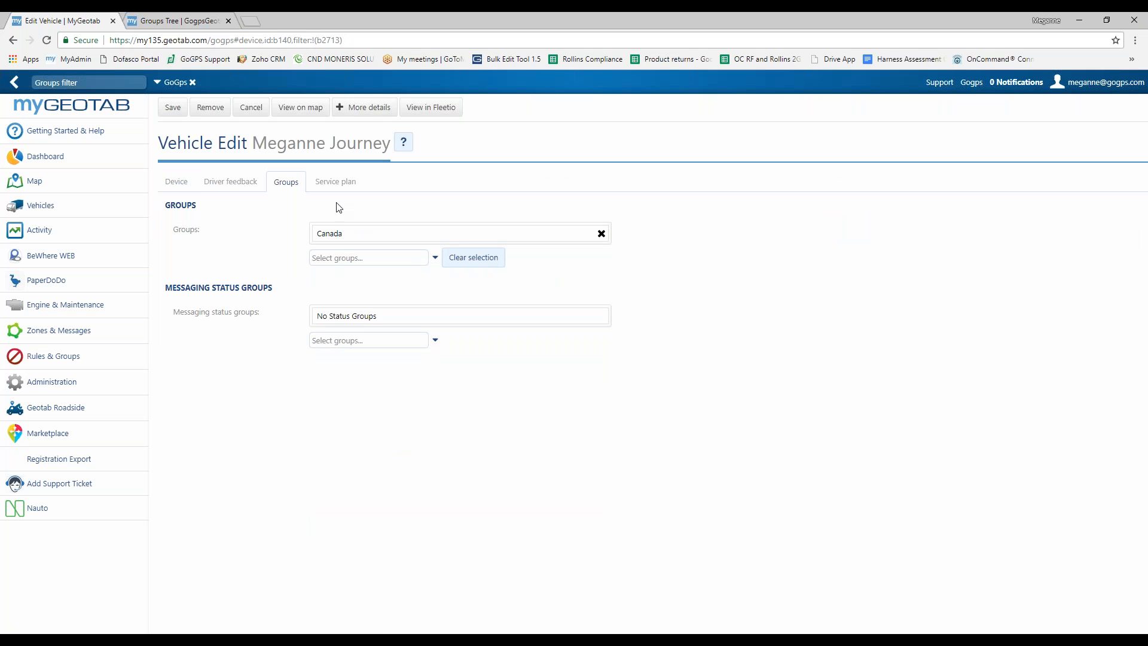
left_click(193, 83)
left_click(290, 183)
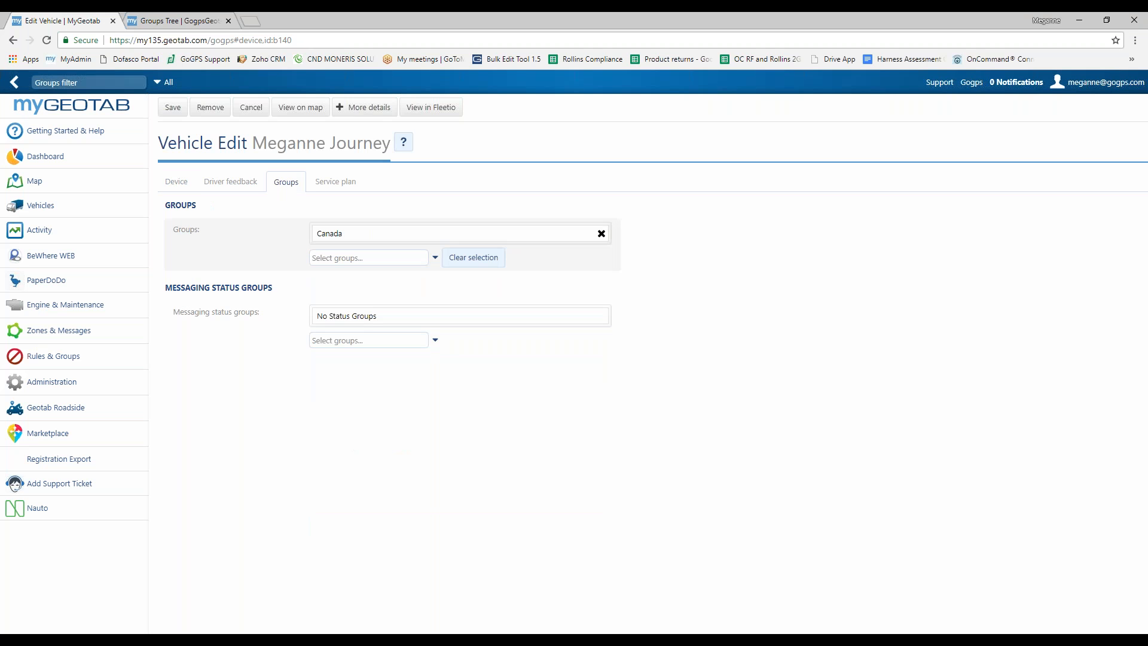
Step: Add the Test and Repair groups to the vehicle alongside Canada and save
left_click(435, 258)
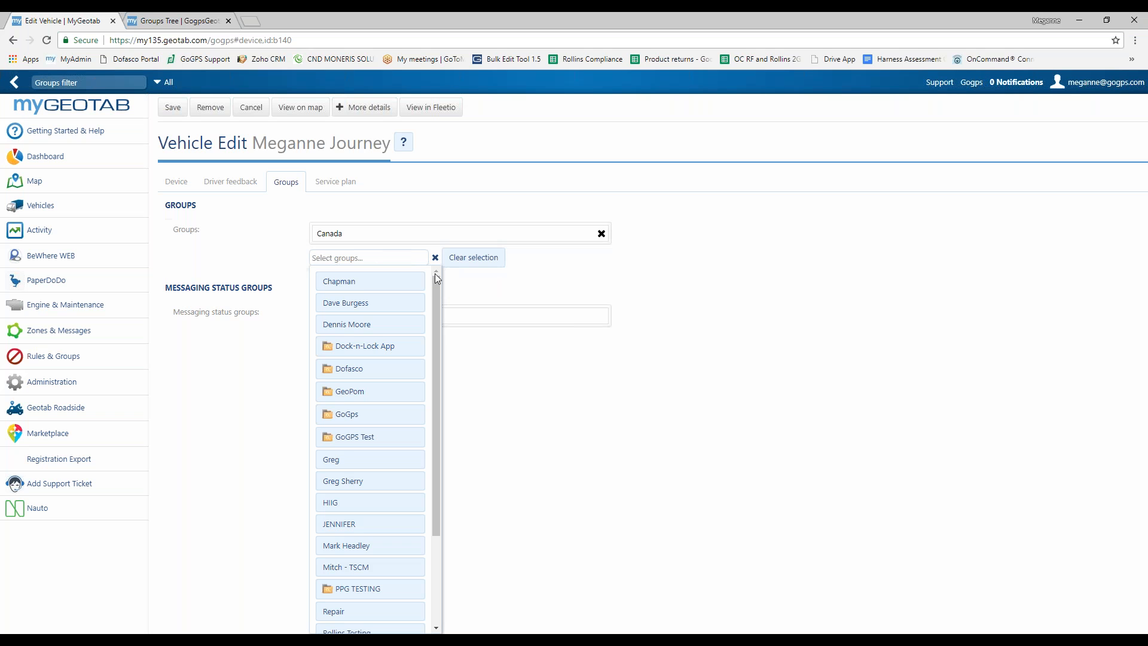
scroll(433, 323, "down", 1)
scroll(429, 378, "down", 3)
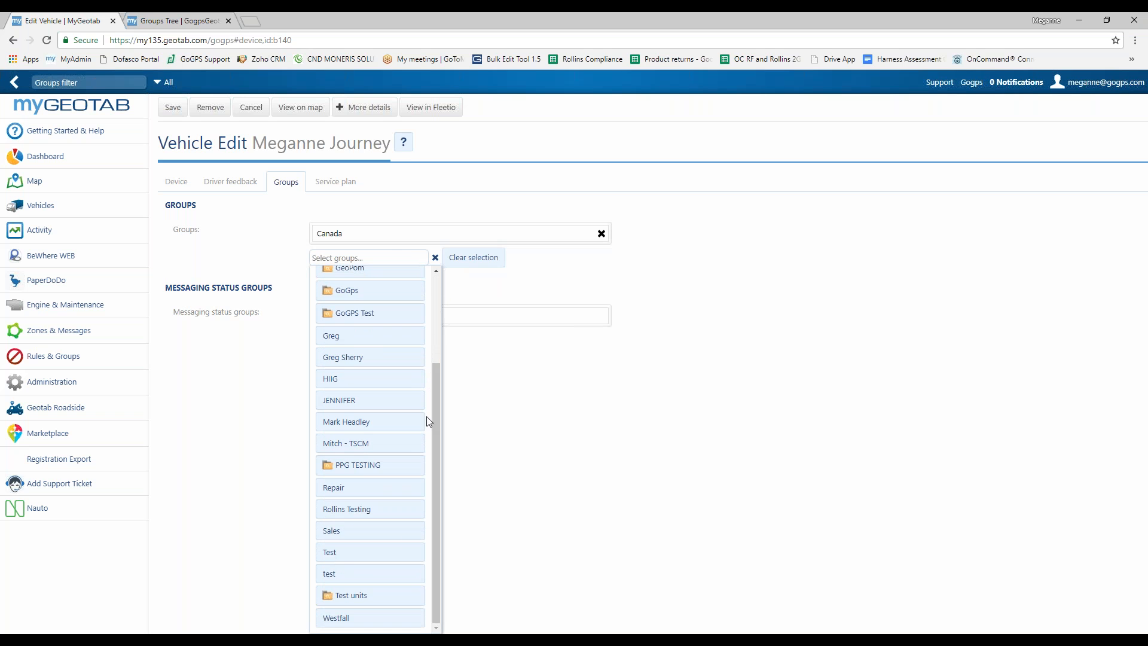
left_click(355, 560)
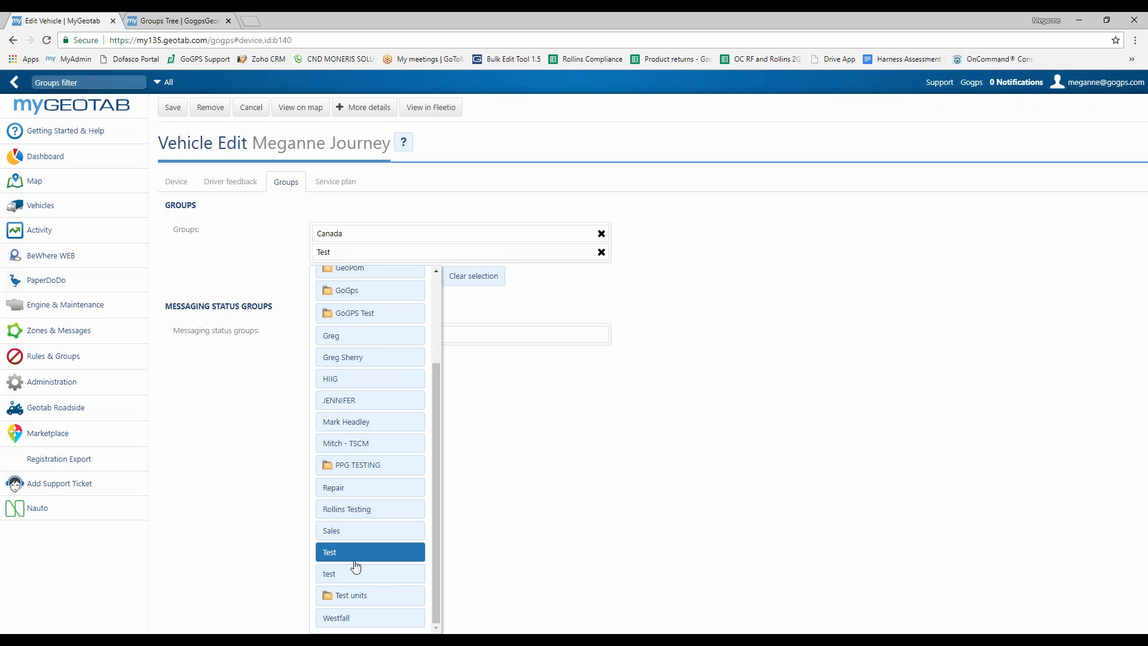
left_click(372, 487)
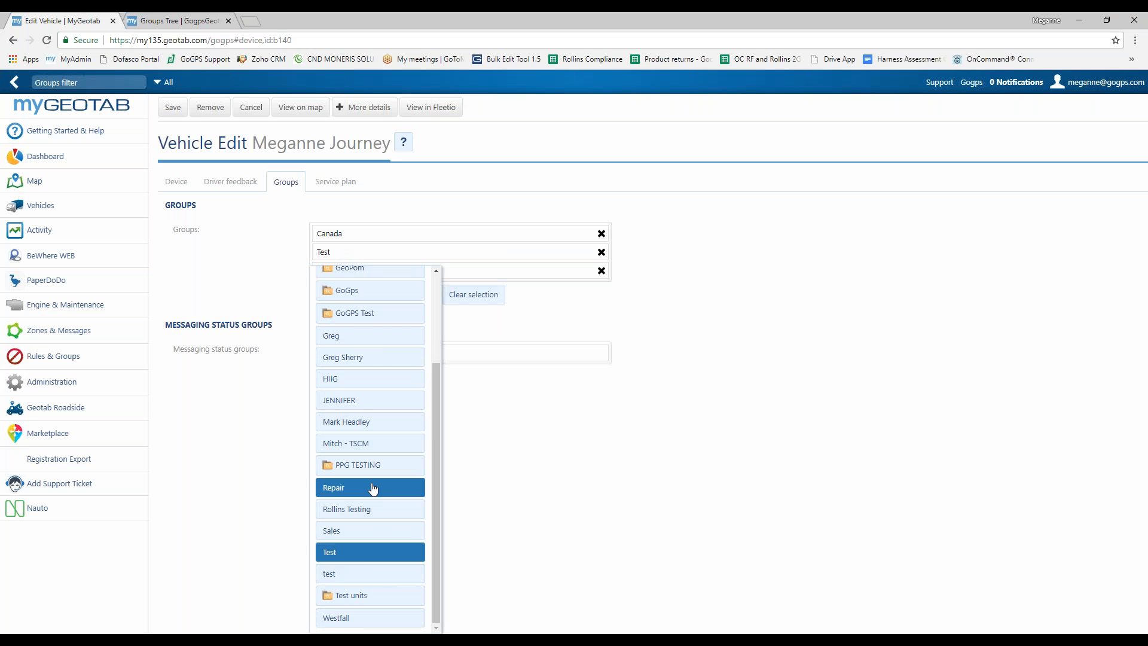
scroll(413, 461, "up", 2)
scroll(412, 461, "up", 3)
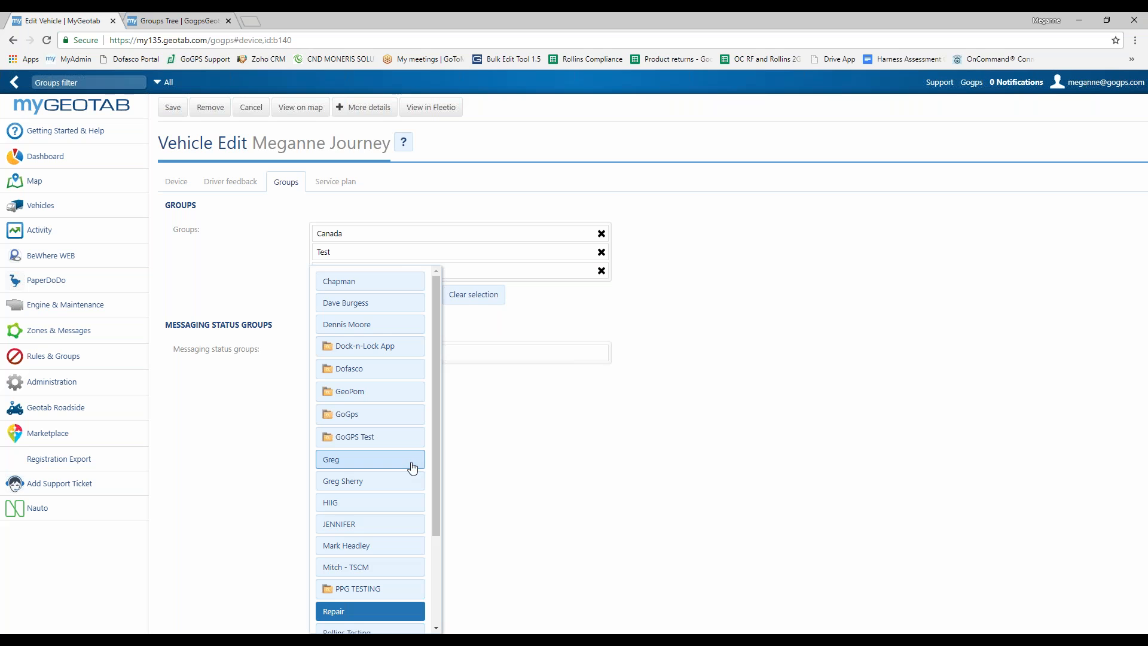
left_click(686, 445)
left_click(179, 108)
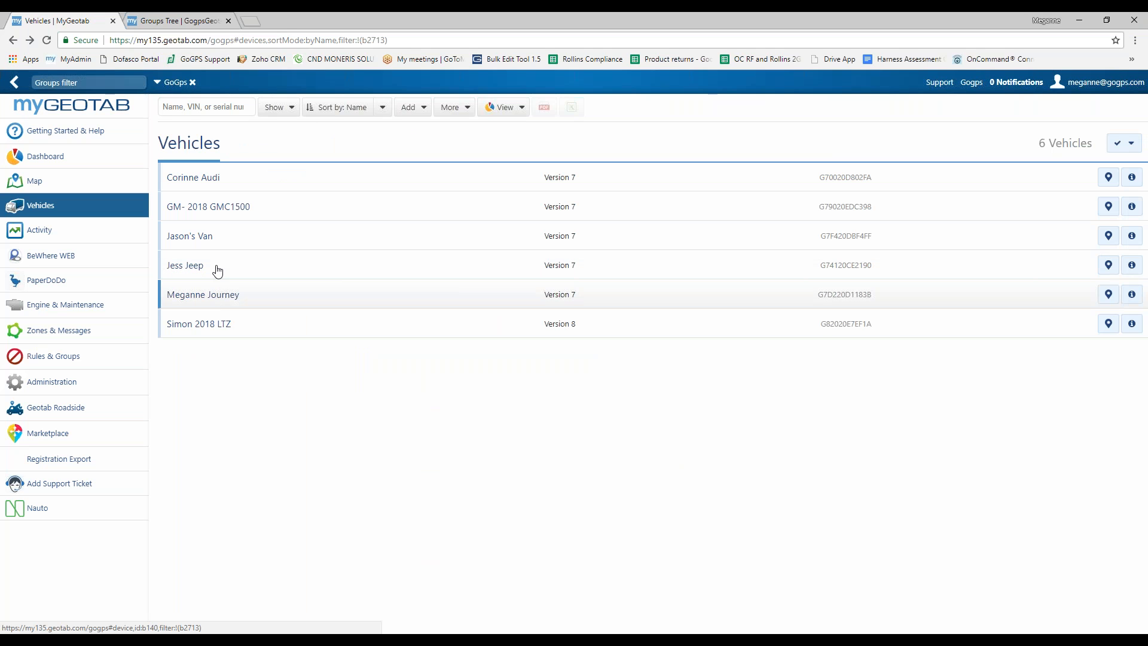
Step: Filter vehicles by the Test and Repair groups, then reset the filter to All, showing 12 vehicles
left_click(113, 83)
type("test")
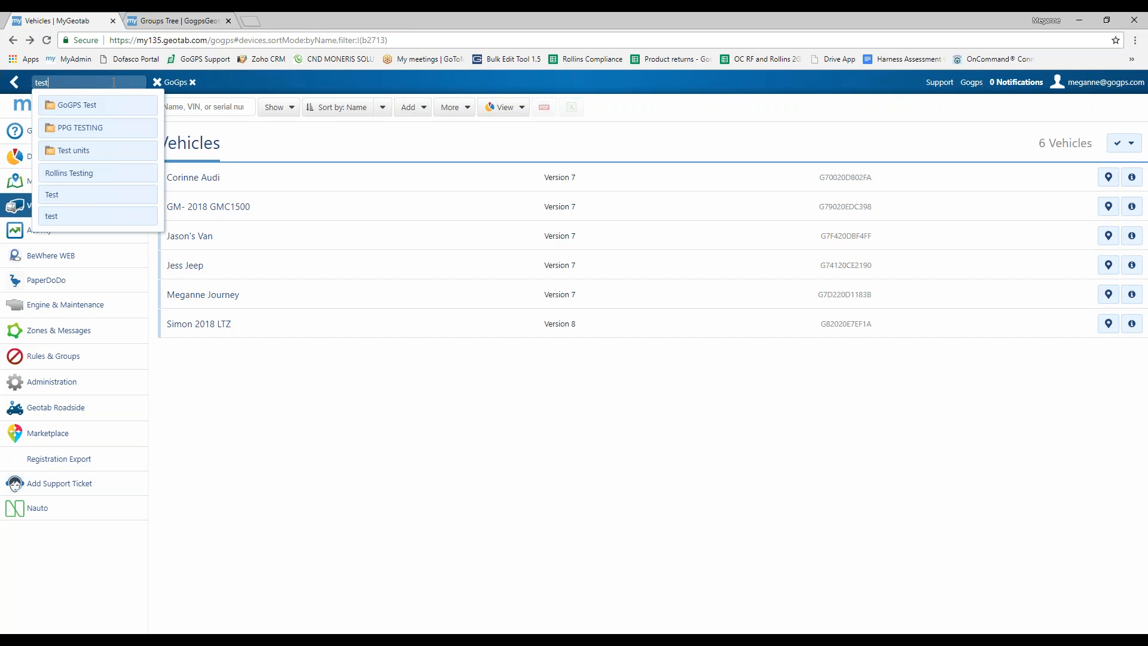
left_click(92, 195)
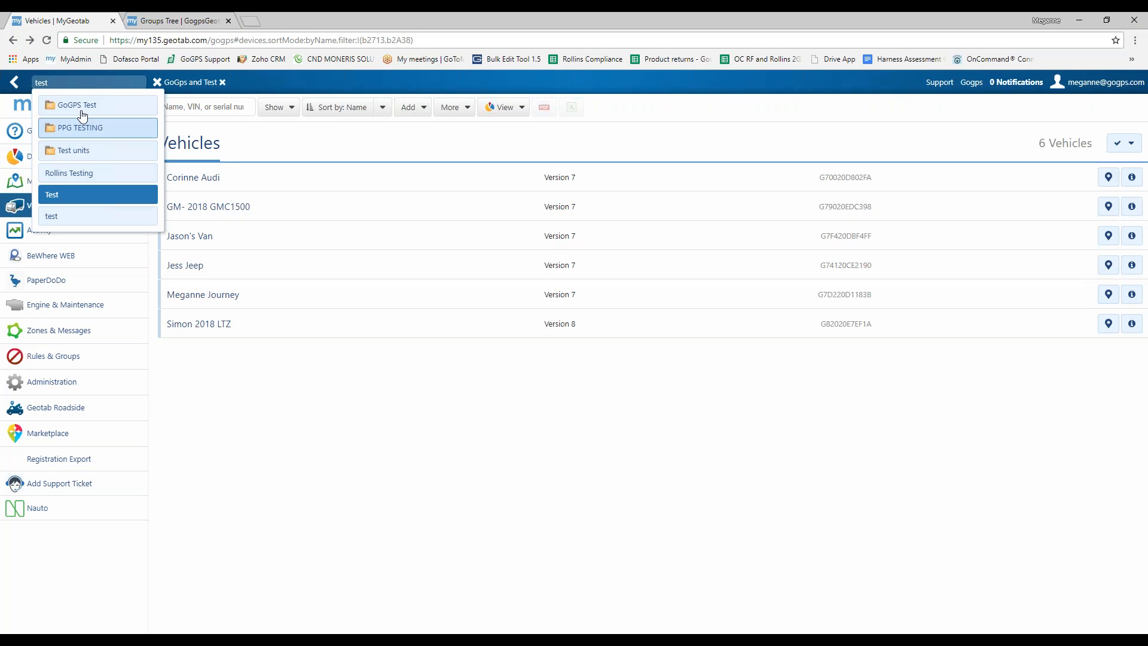
type("re")
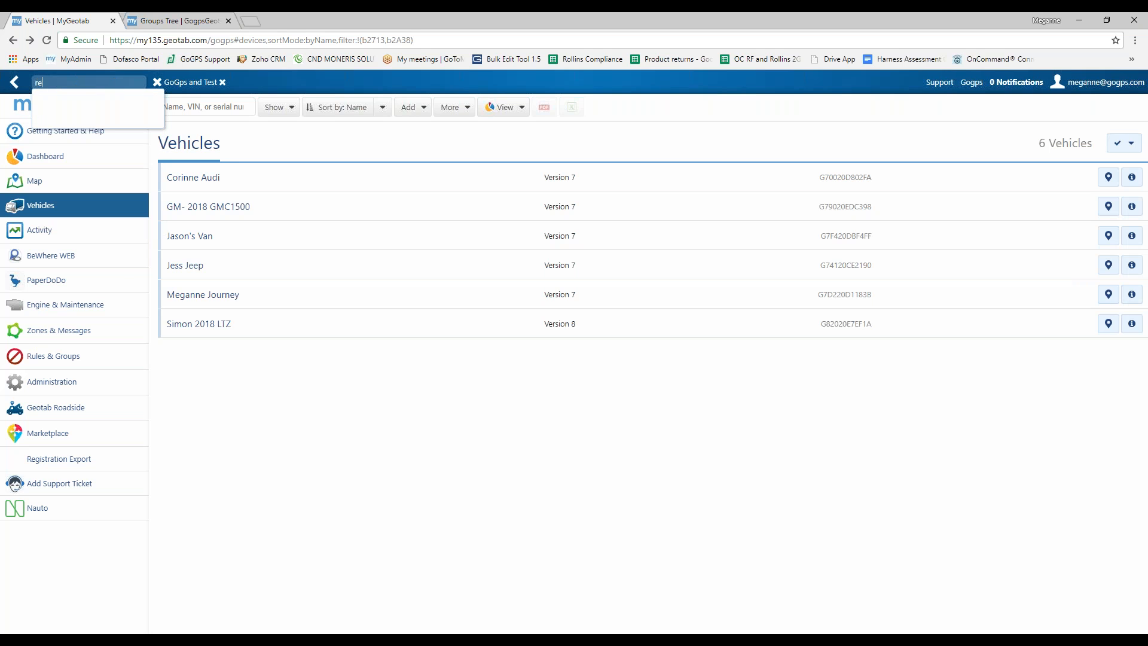
type("p")
left_click(56, 127)
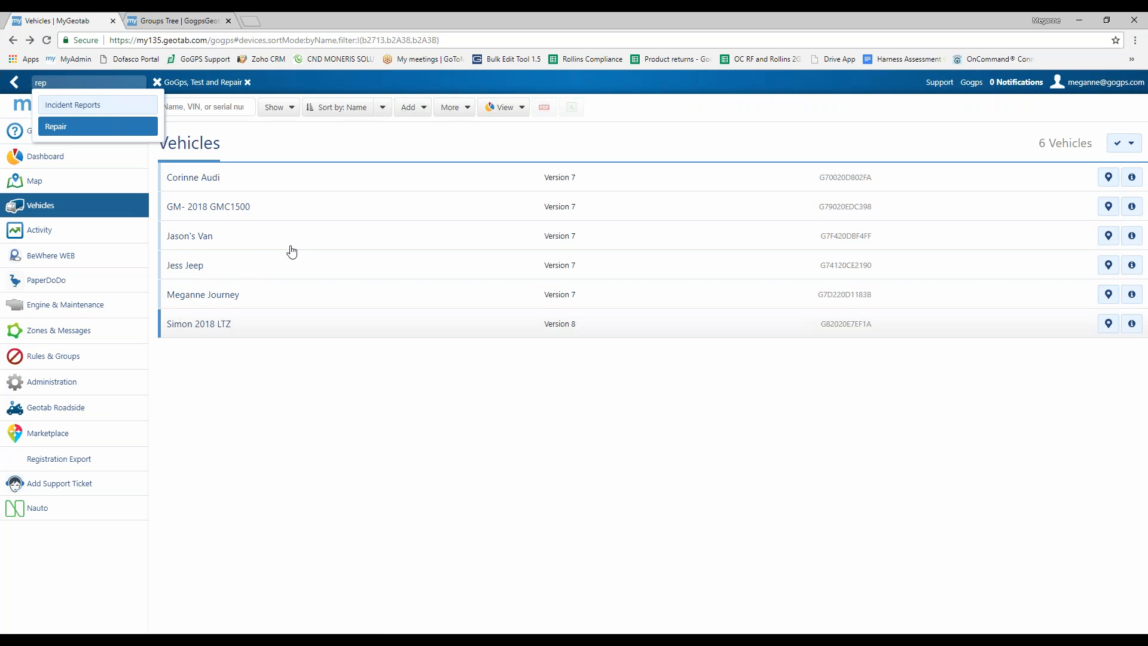
left_click(248, 84)
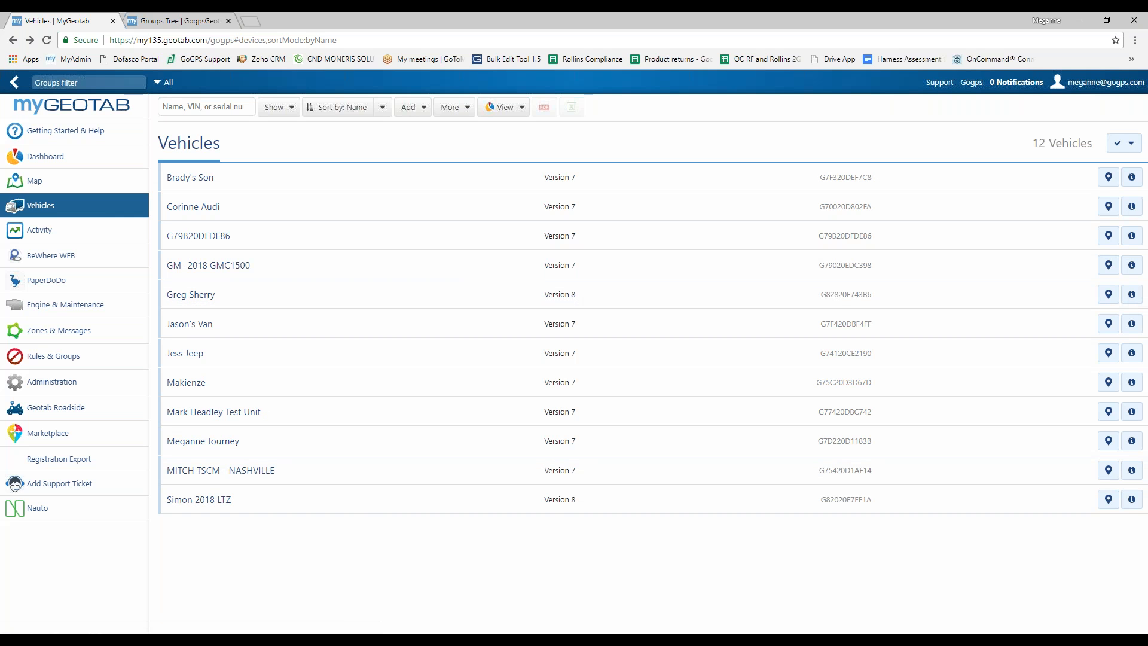
mouse_move(190, 351)
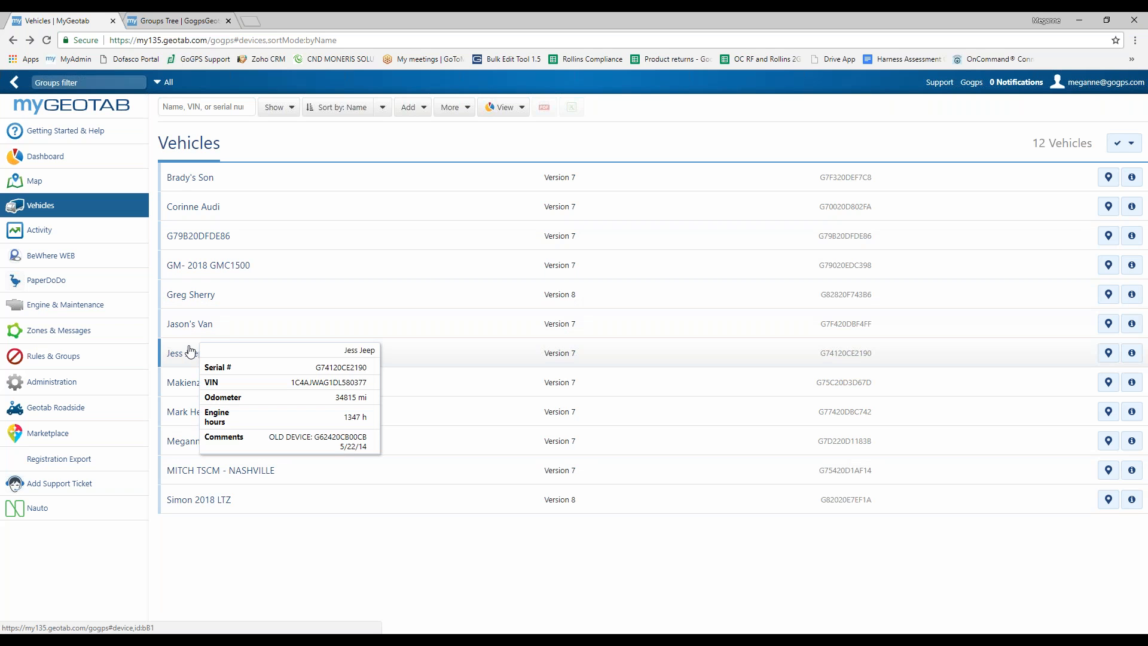
mouse_move(210, 413)
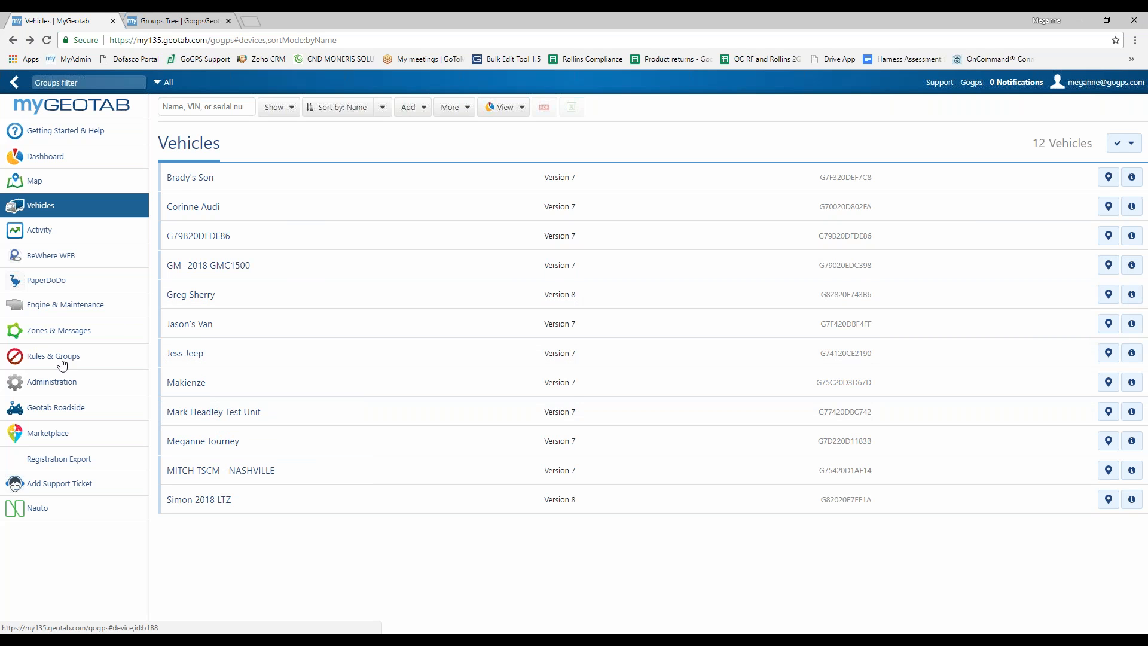
Step: From Rules & Groups > Groups, add 'Monthly Scorecard' under Company group, fix its capitalisation, and save
left_click(36, 361)
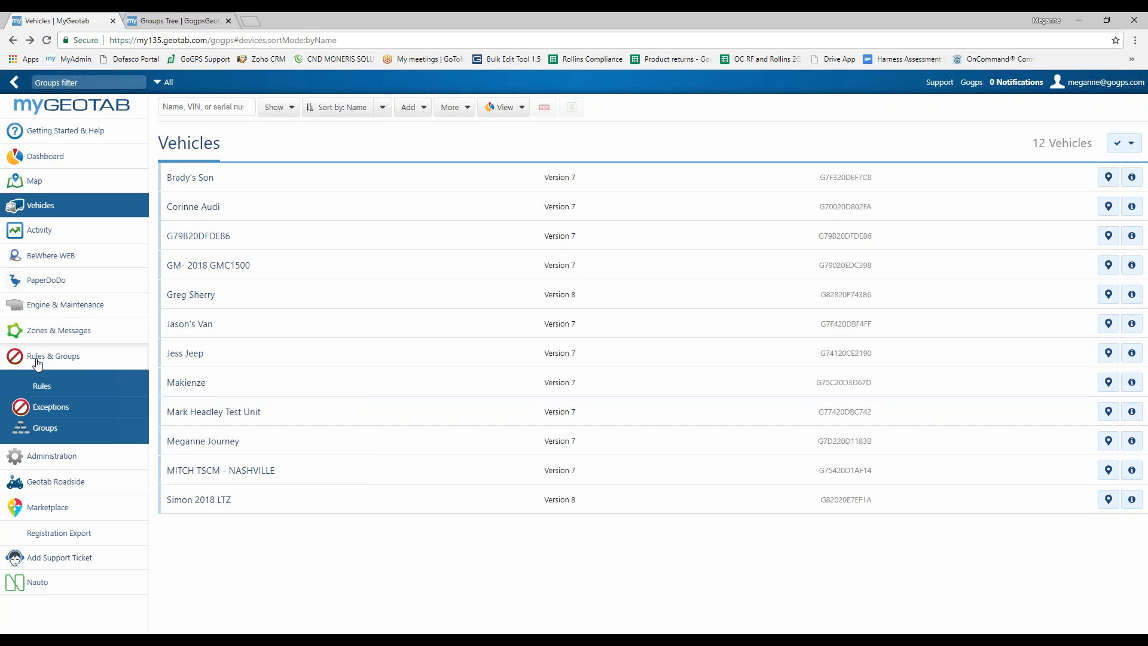
left_click(63, 432)
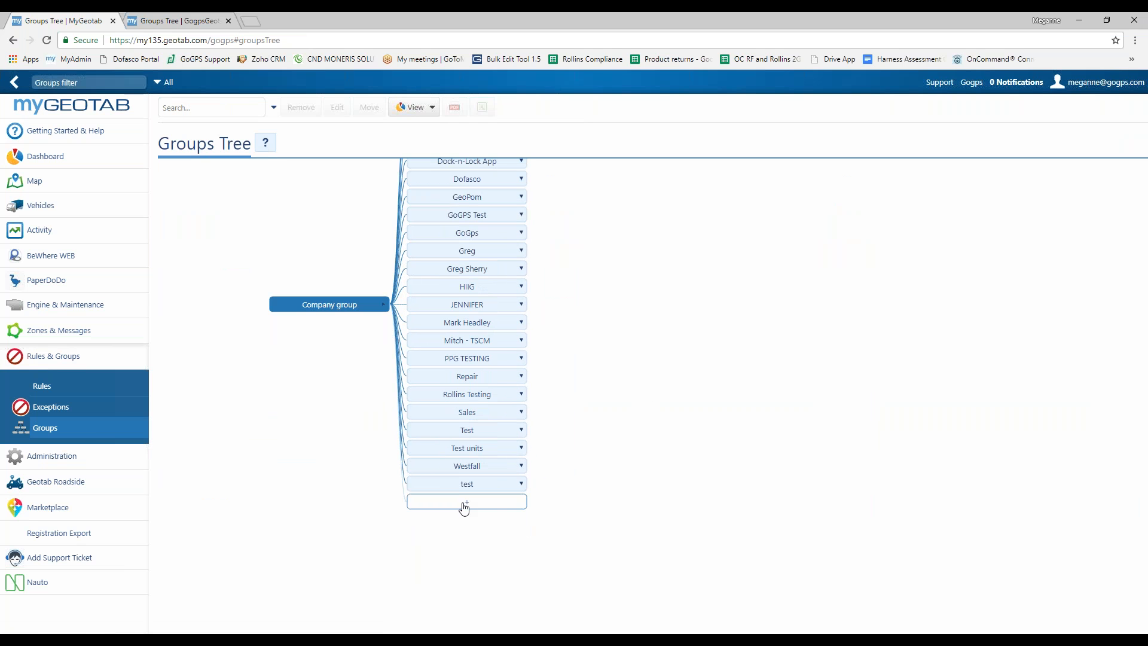
left_click(464, 506)
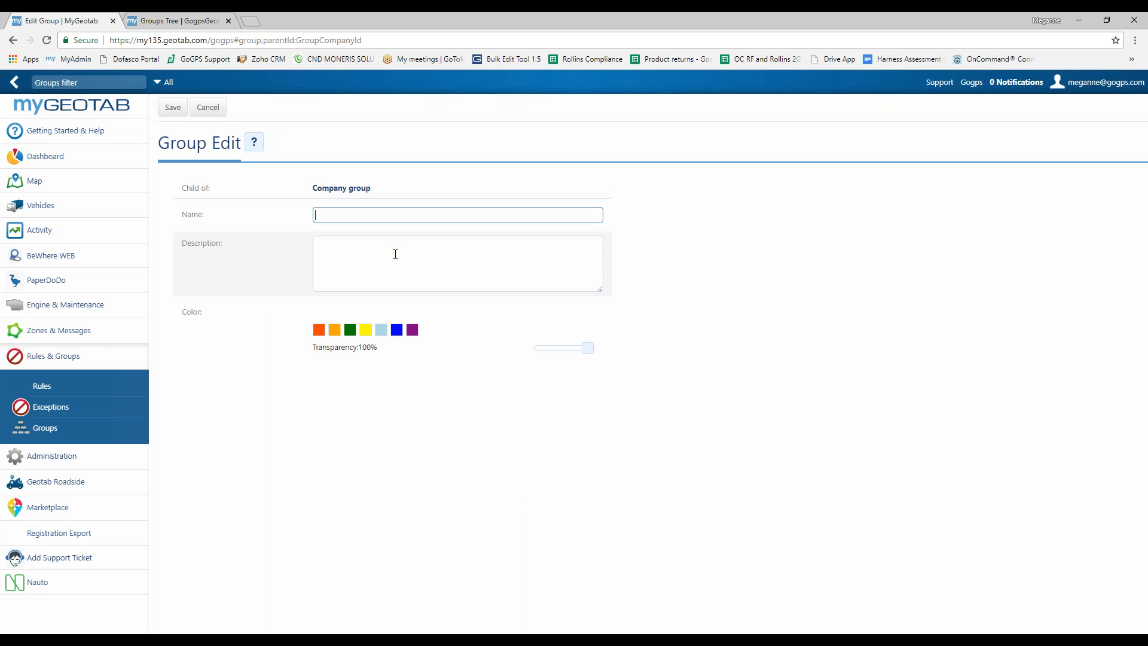
type("Monthly SCorecard")
left_click(354, 215)
key("BackSpace")
type("corecard")
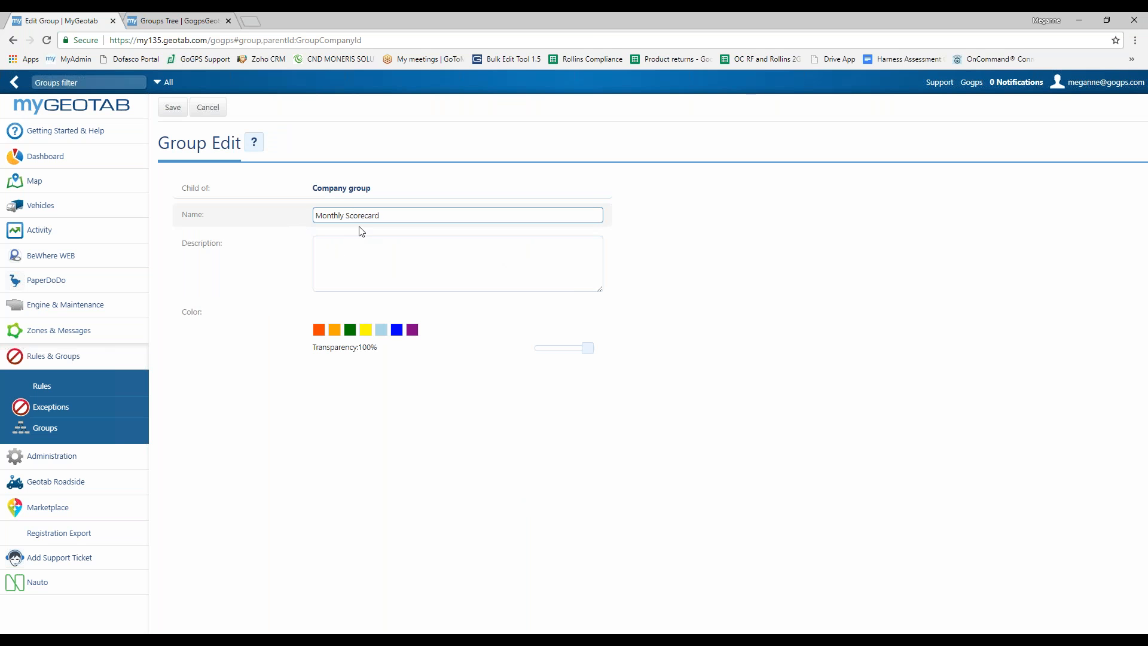
left_click(173, 107)
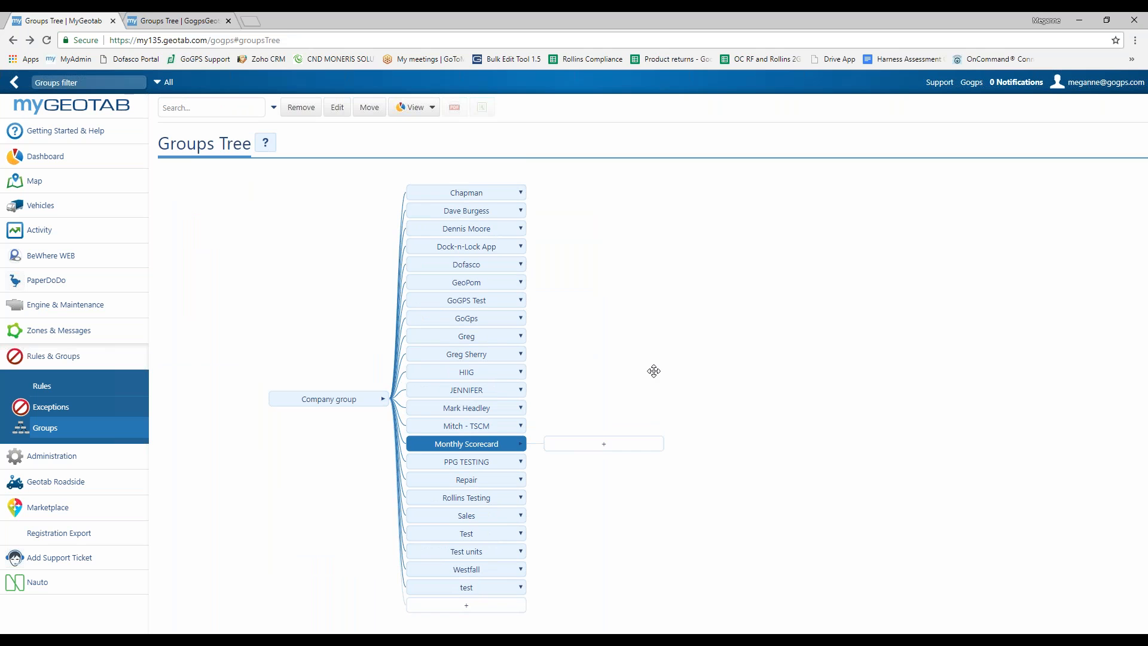
left_click(62, 461)
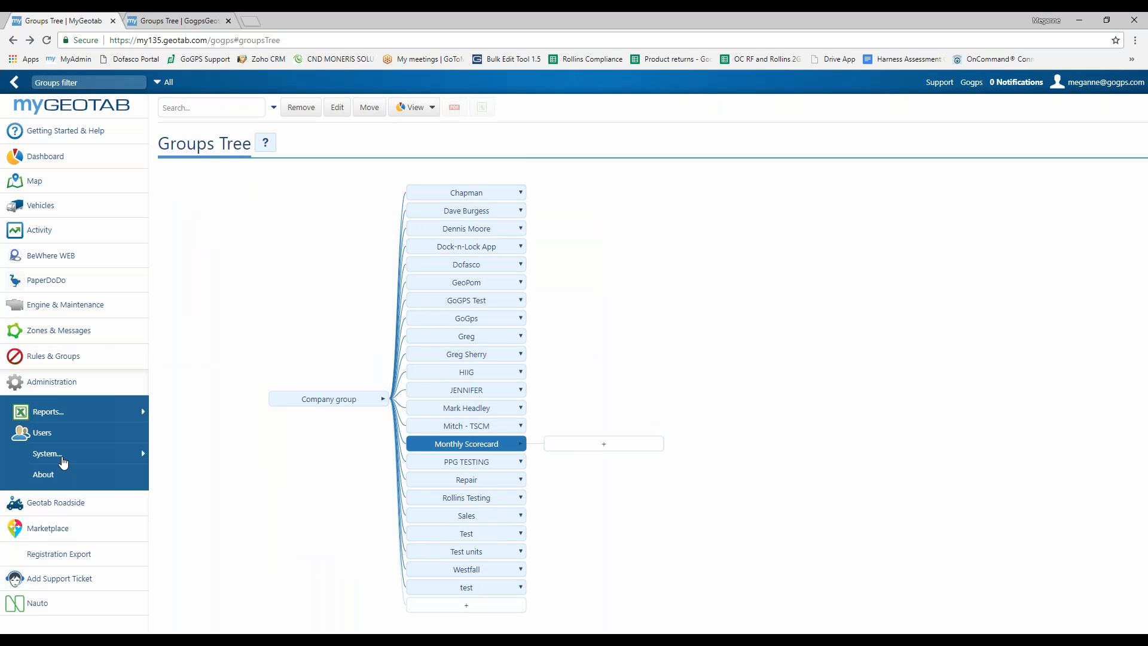
Step: Filter Report views by 'score' and open the Driver Score Card report settings
left_click(66, 415)
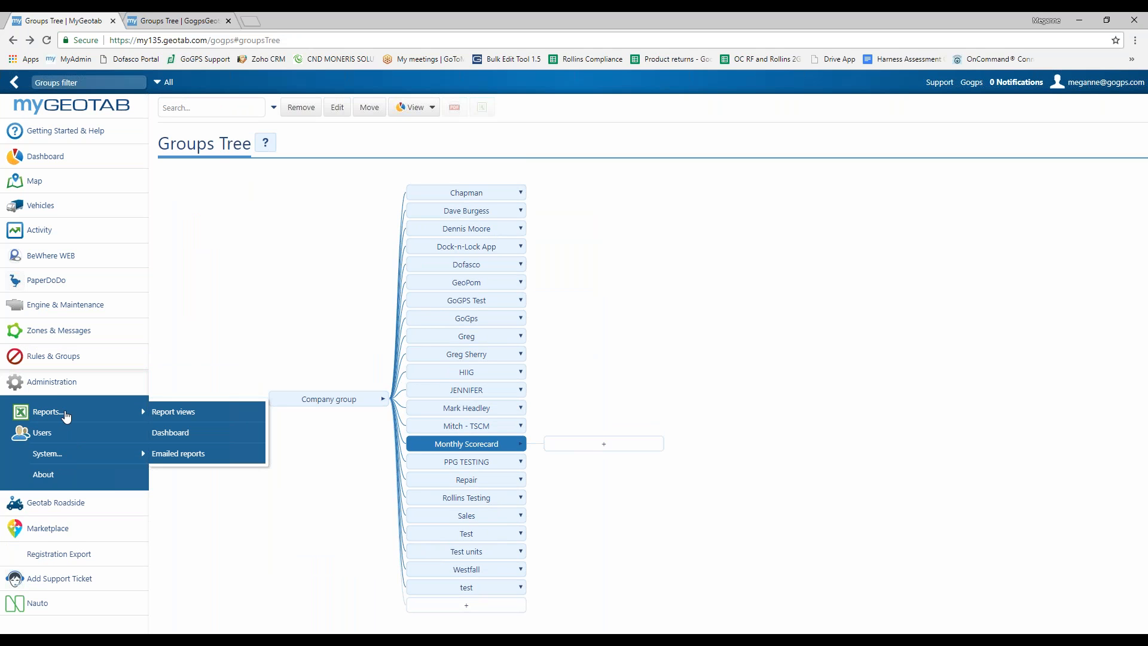
left_click(200, 417)
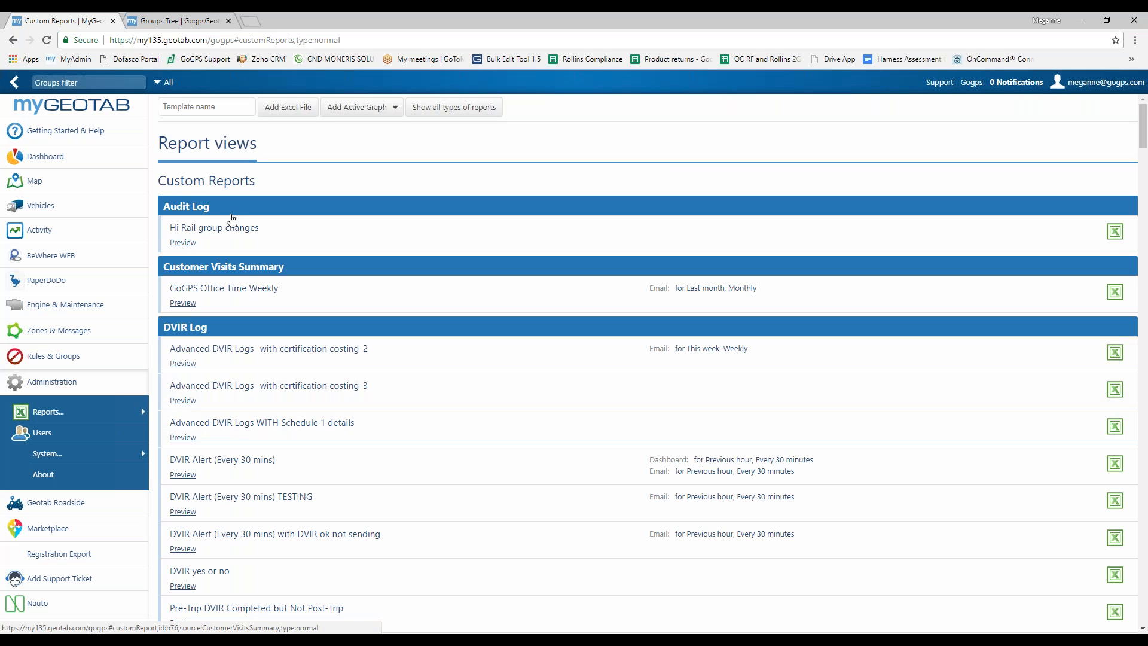
type("score")
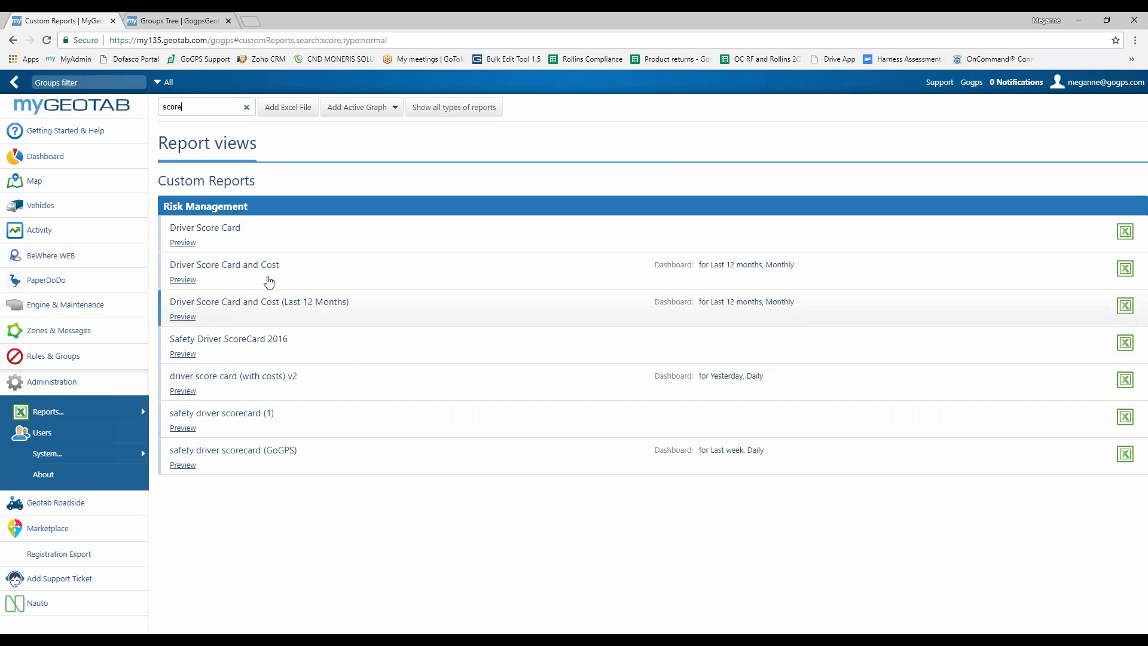
left_click(223, 231)
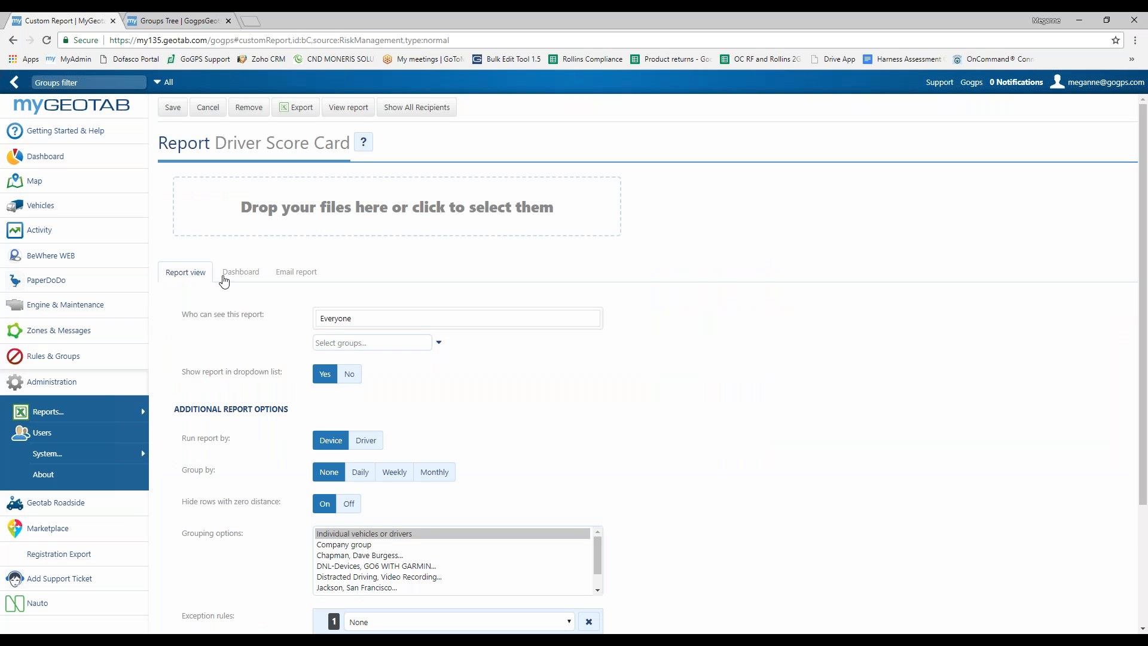
Step: Enable emailing for Driver Score Card and add Monthly Scorecard as its recipient group
left_click(293, 277)
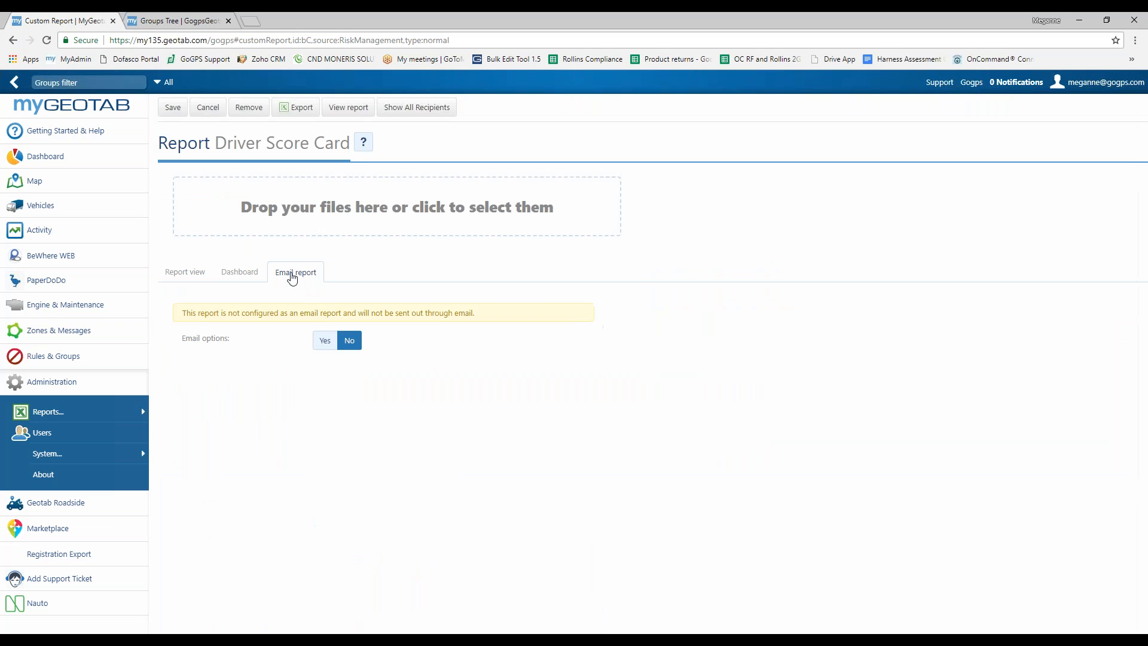
left_click(328, 345)
left_click(329, 396)
type("monthly")
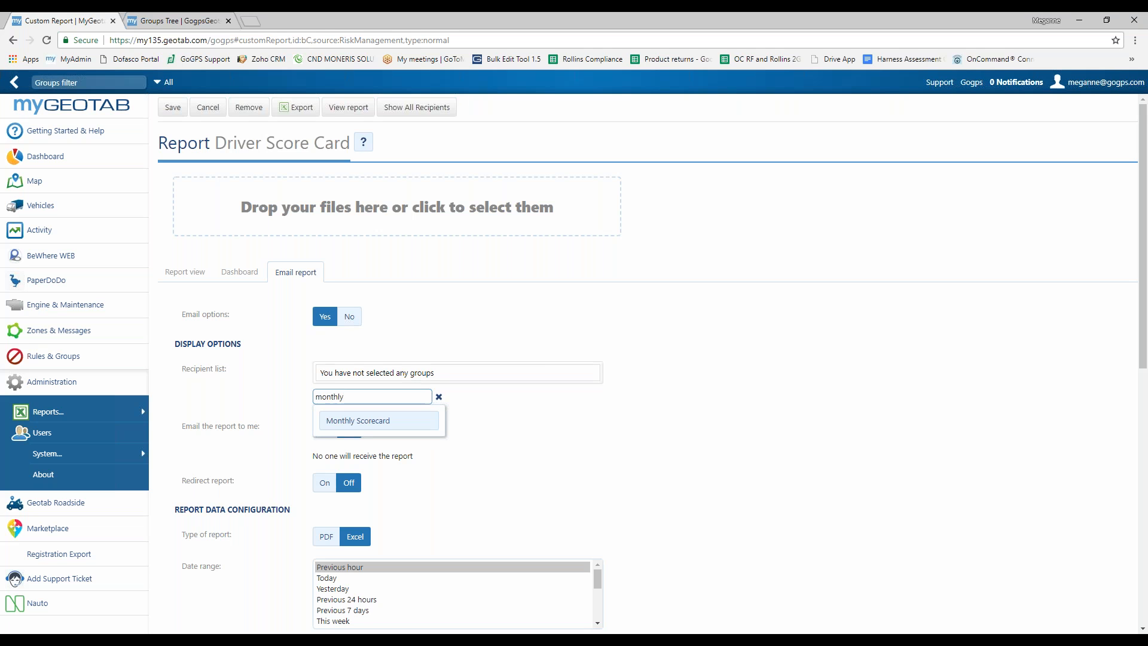
left_click(353, 419)
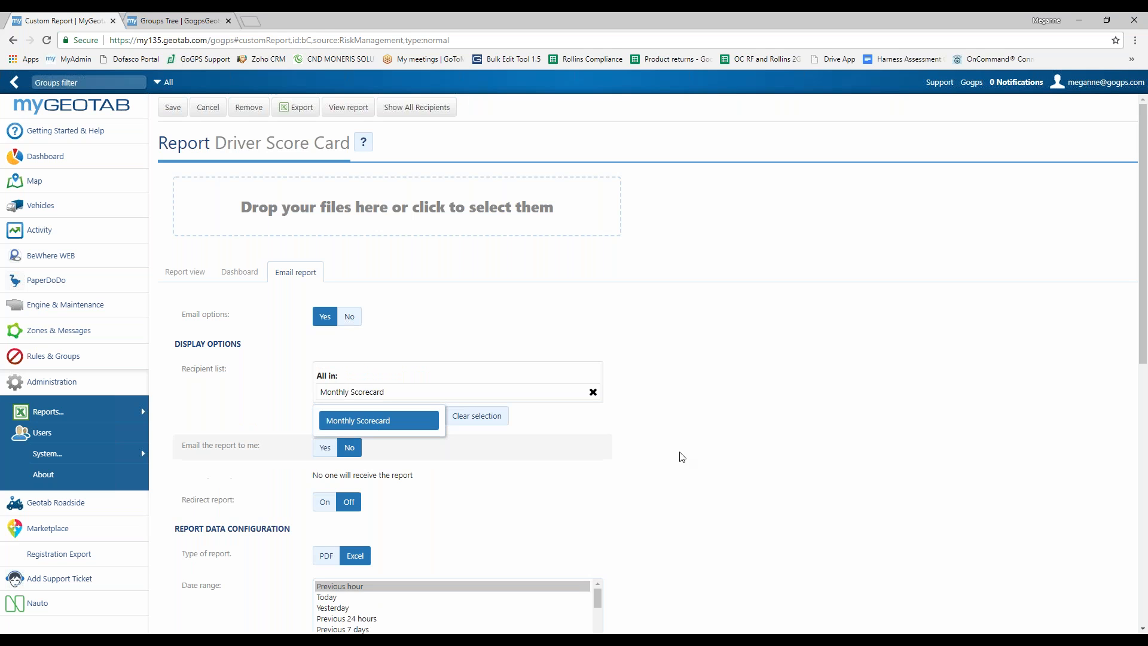
Step: Review the report's email settings and save the Driver Score Card report
left_click(730, 459)
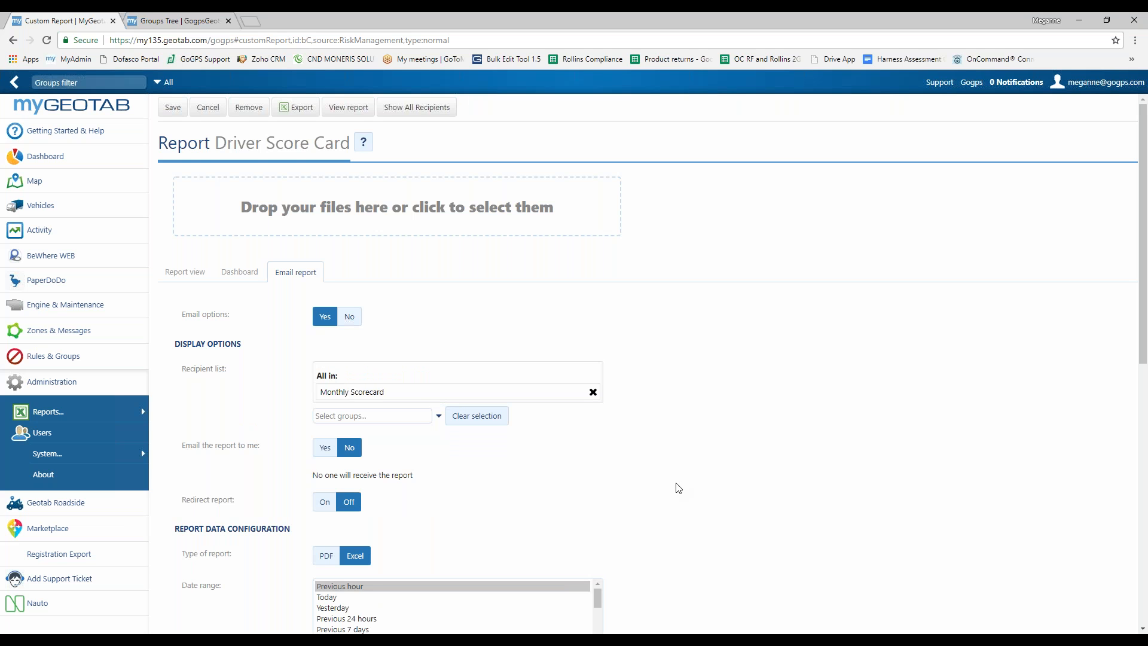
scroll(675, 487, "down", 3)
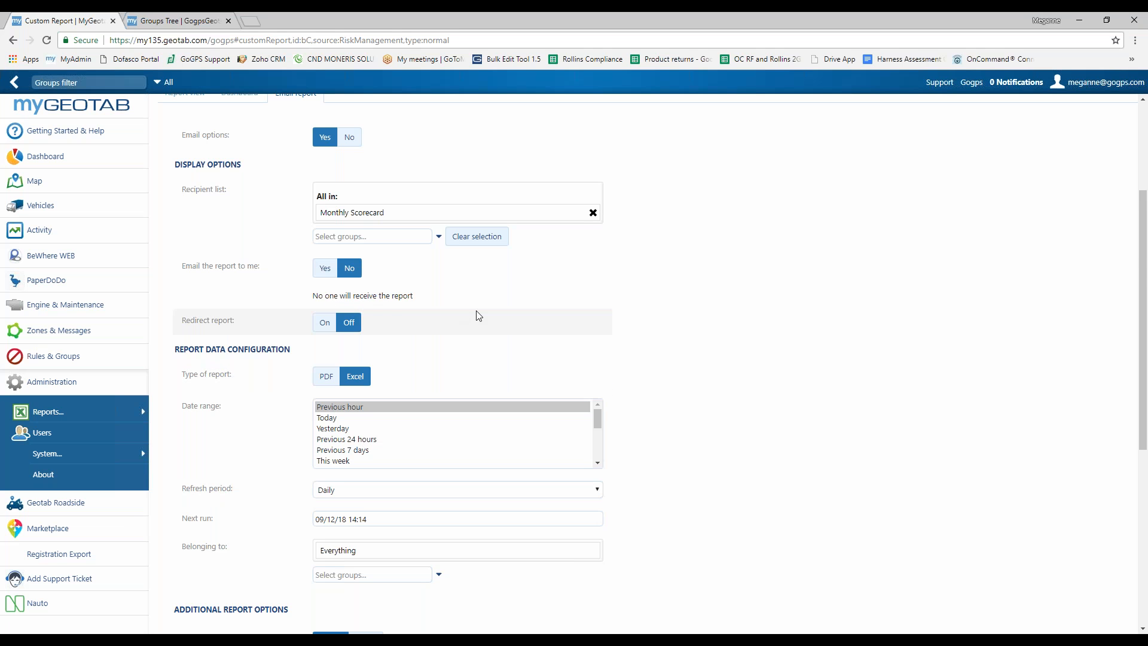
scroll(699, 368, "down", 3)
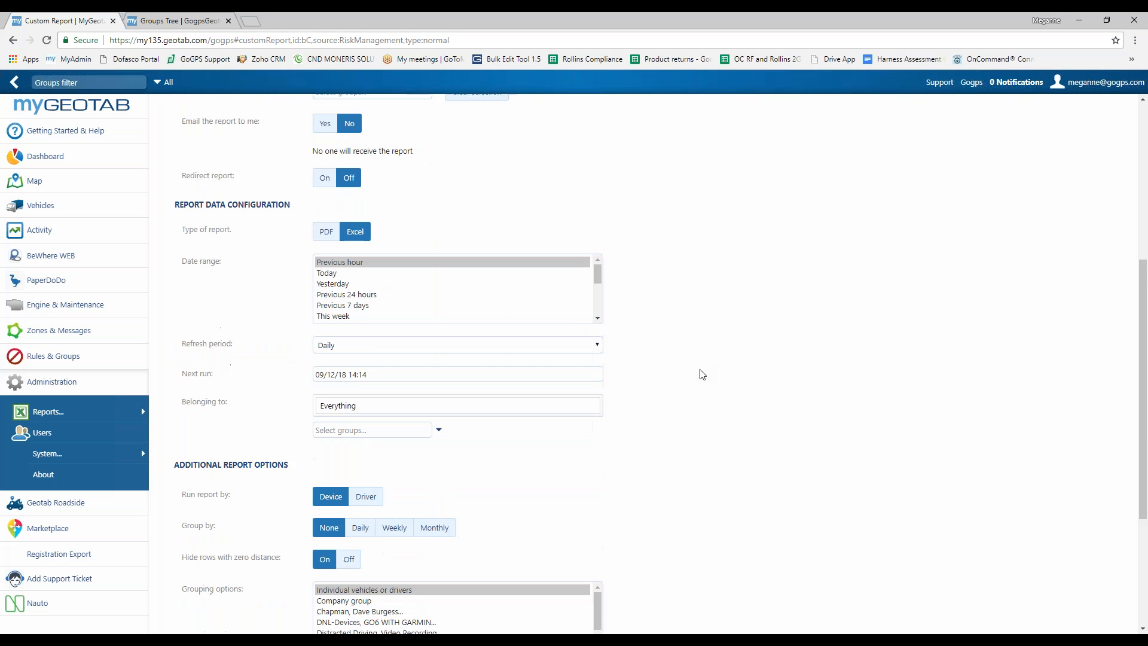
scroll(715, 377, "up", 5)
left_click(173, 108)
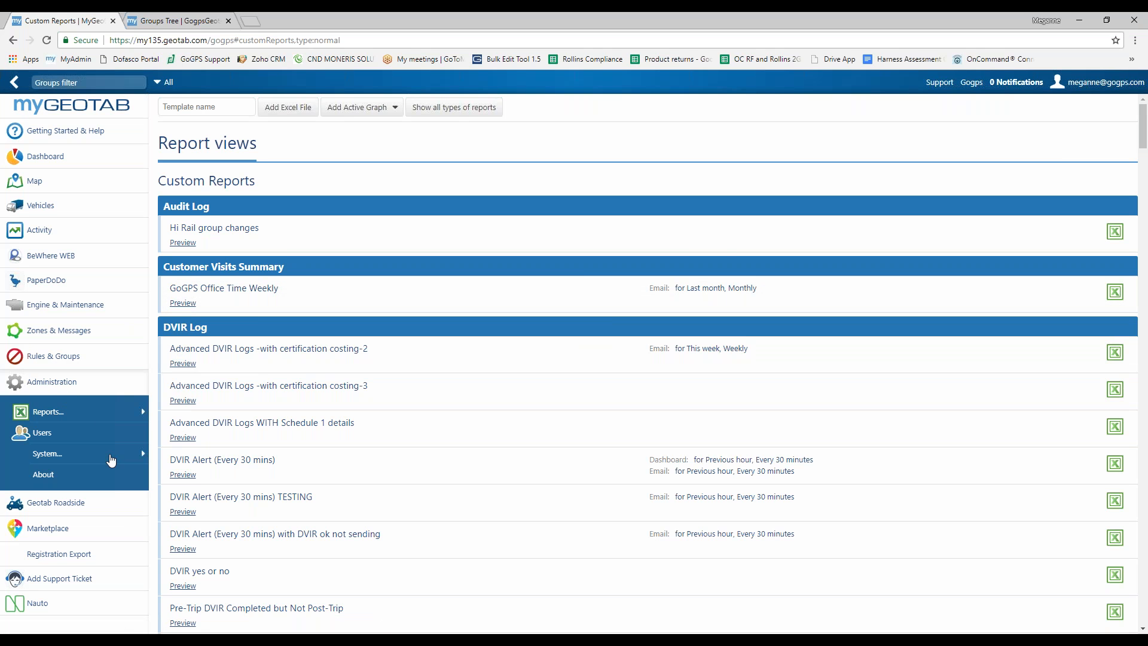
Step: Search the Users list for the administrator by name and open their account
left_click(71, 436)
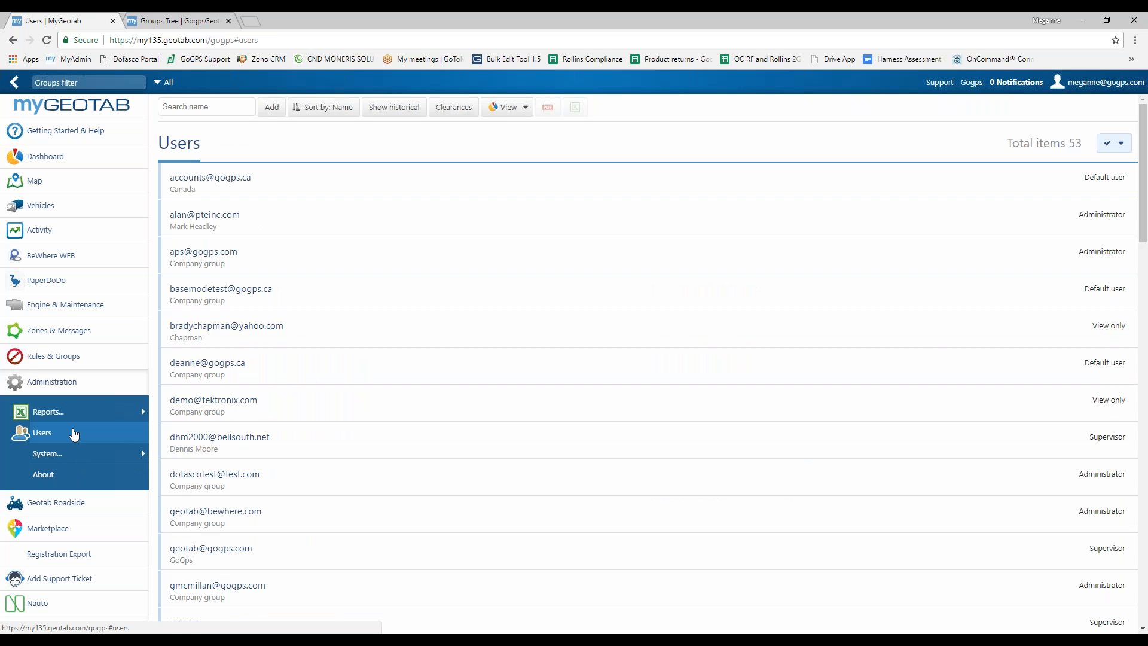
left_click(201, 104)
type("meganne")
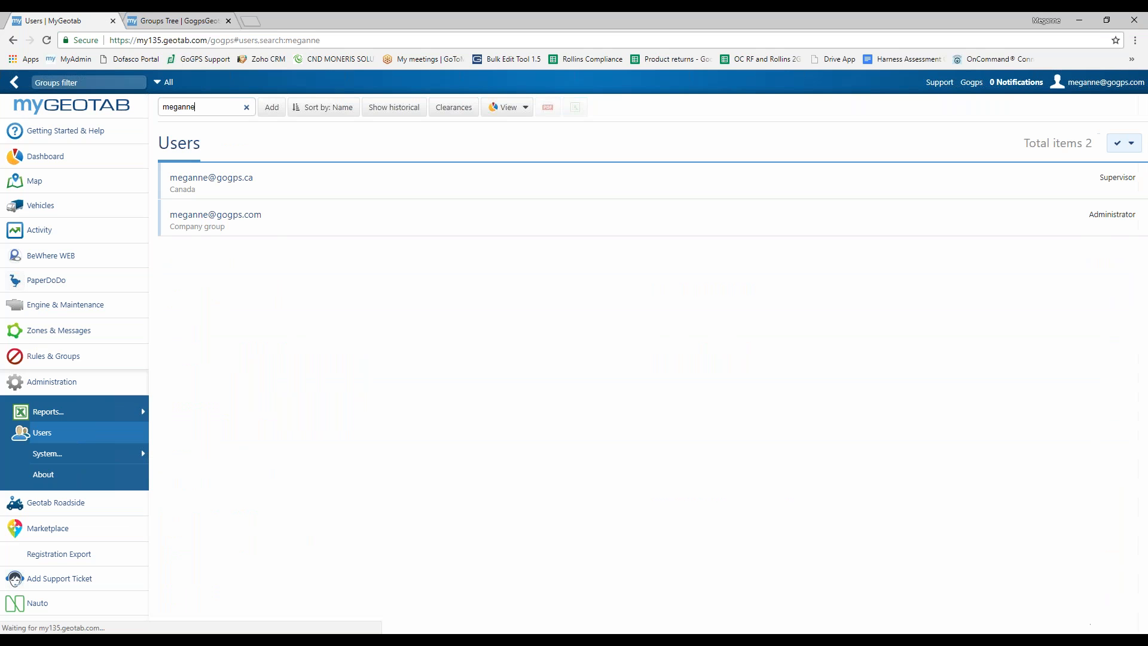
left_click(234, 220)
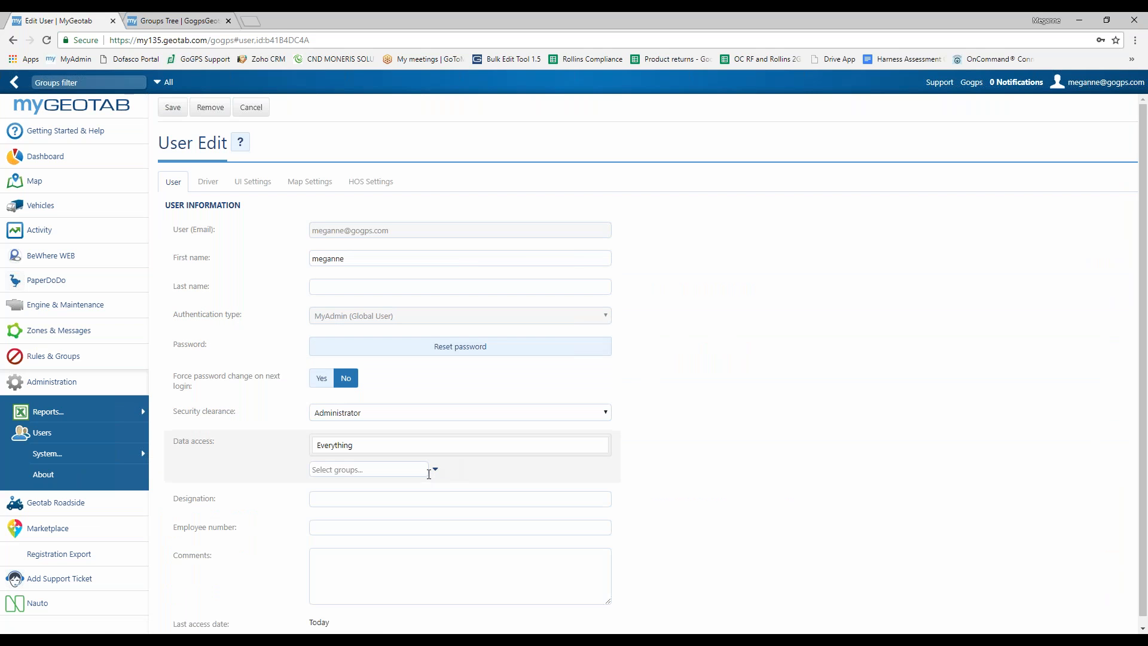
Step: Try setting the user's data access to Monthly Scorecard, then discard the change
left_click(433, 472)
left_click_drag(435, 496, 435, 562)
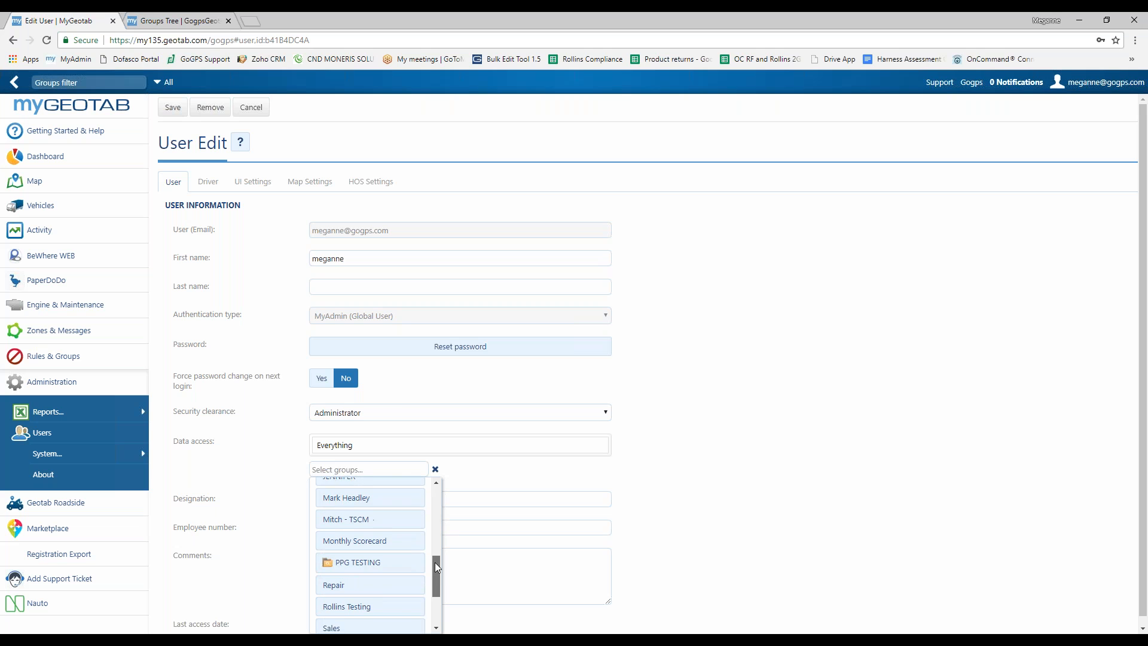
left_click(398, 540)
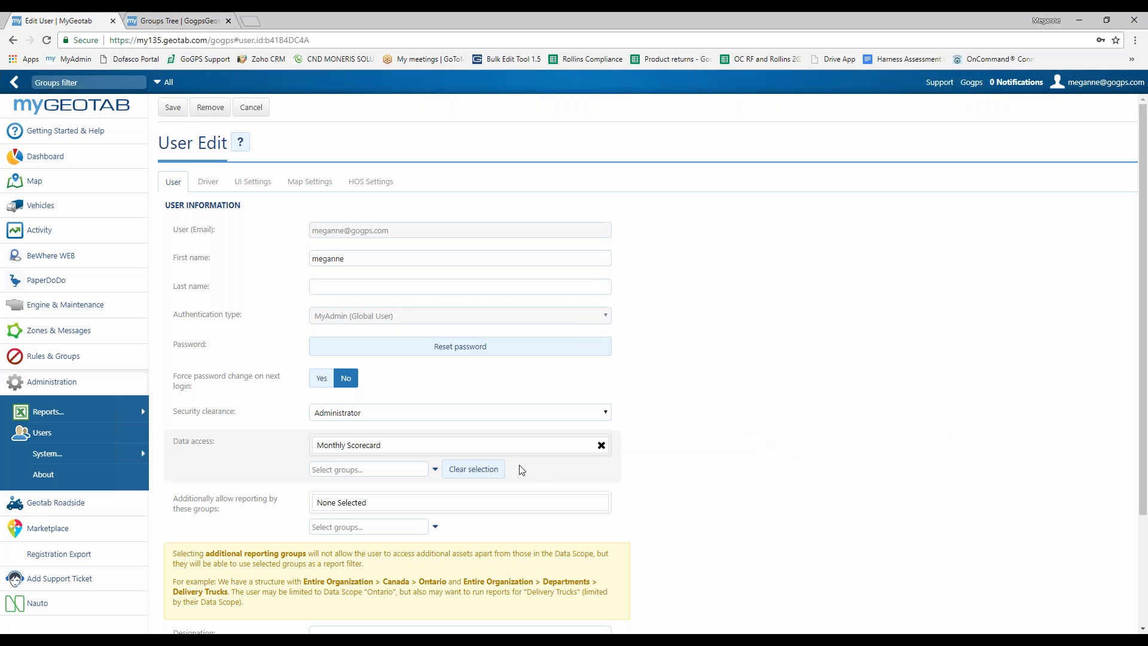
left_click(435, 469)
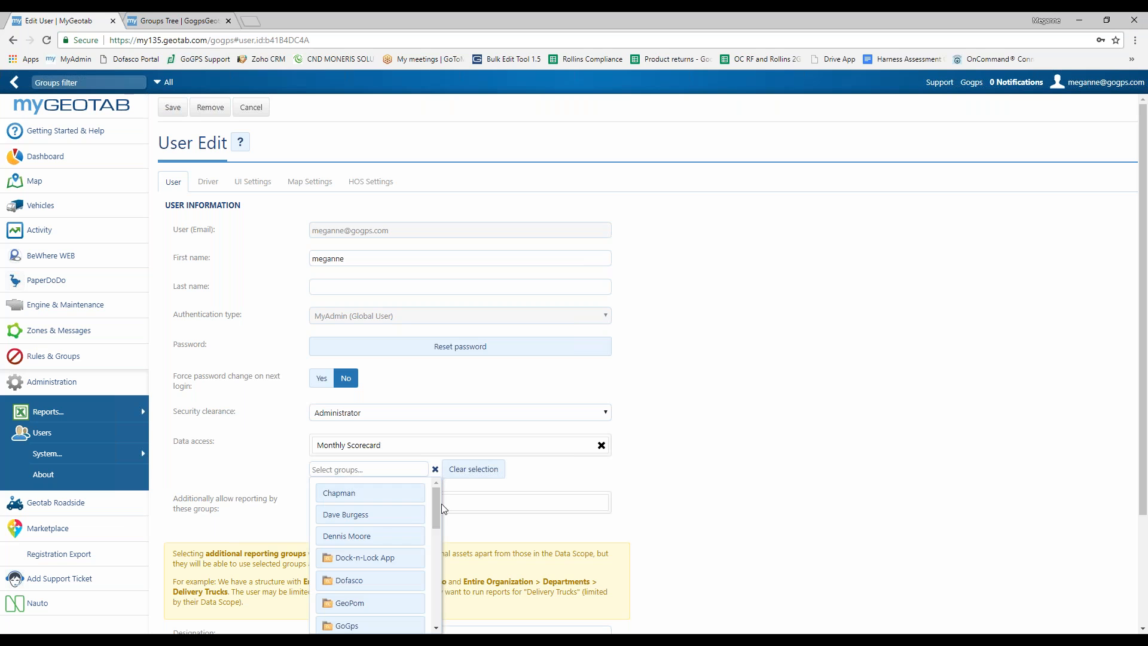
mouse_move(436, 509)
left_mouse_down()
mouse_move(439, 604)
mouse_move(443, 488)
left_mouse_up()
left_click(661, 407)
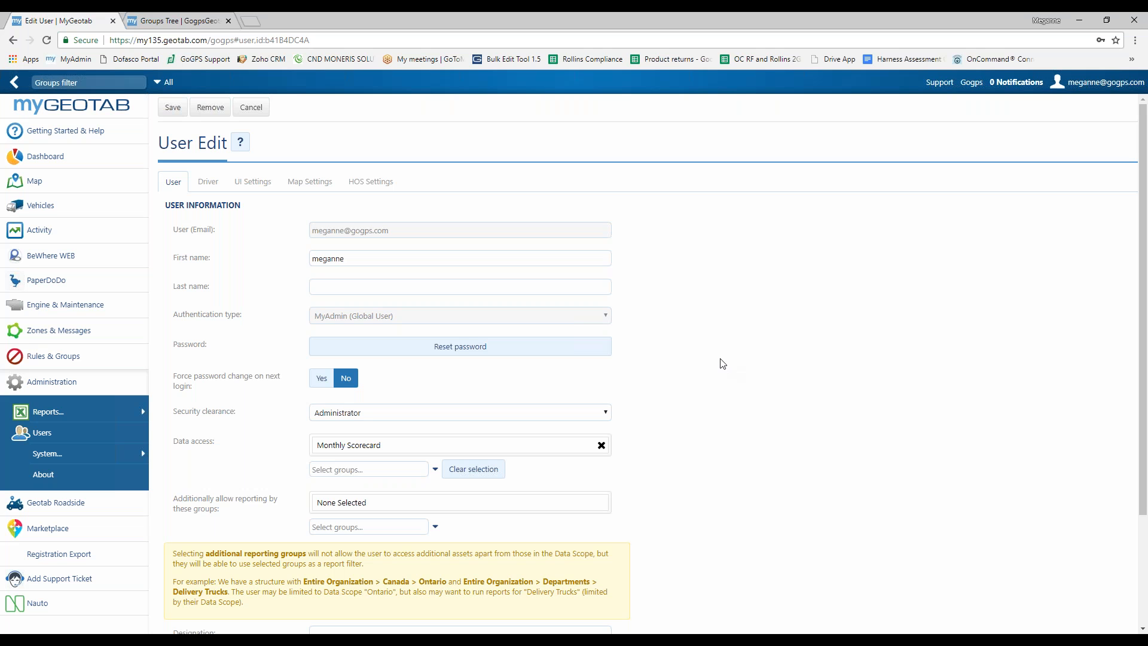
left_click(251, 109)
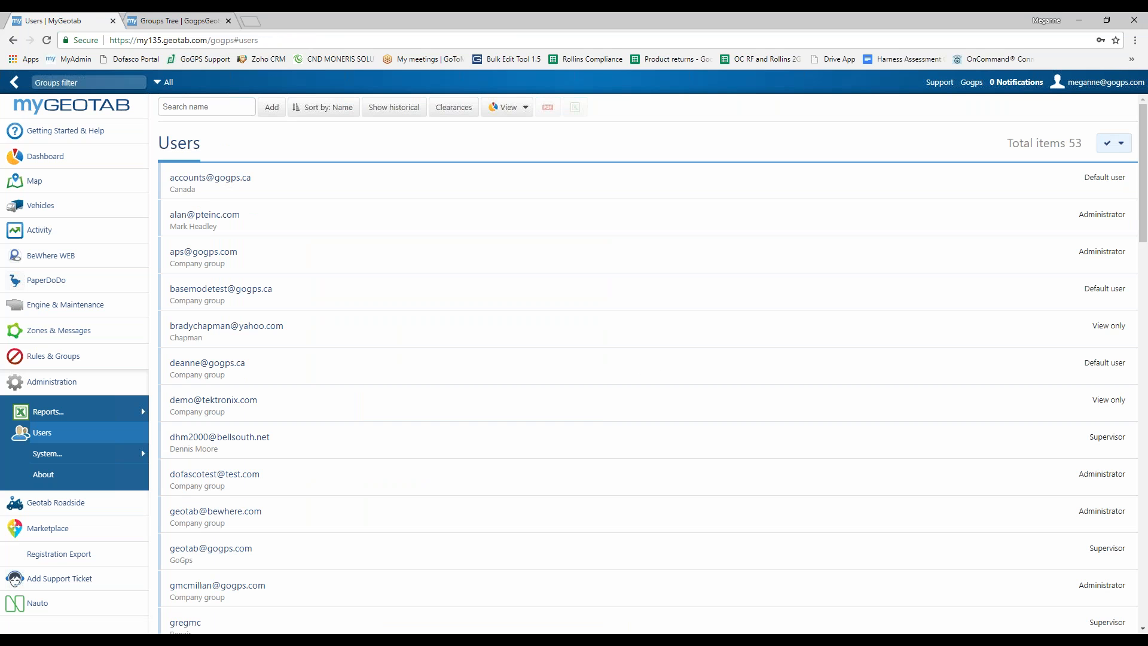
Step: Add Monthly Scorecard alongside Canada to the first user's data access and save
left_click(249, 179)
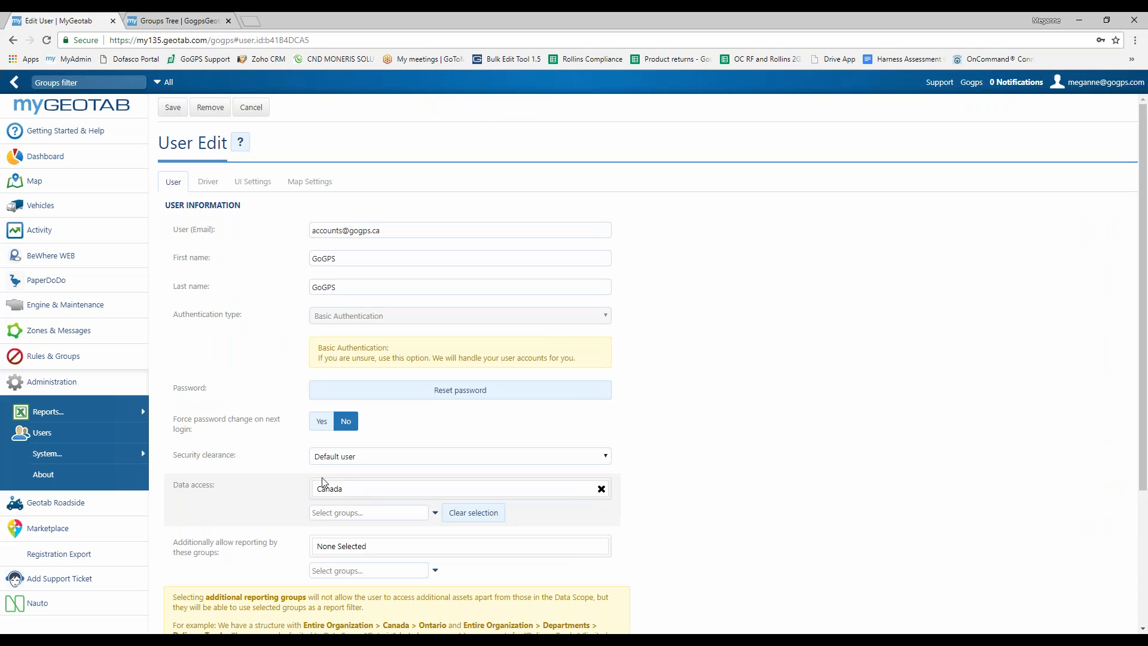
left_click(330, 513)
type("monthly")
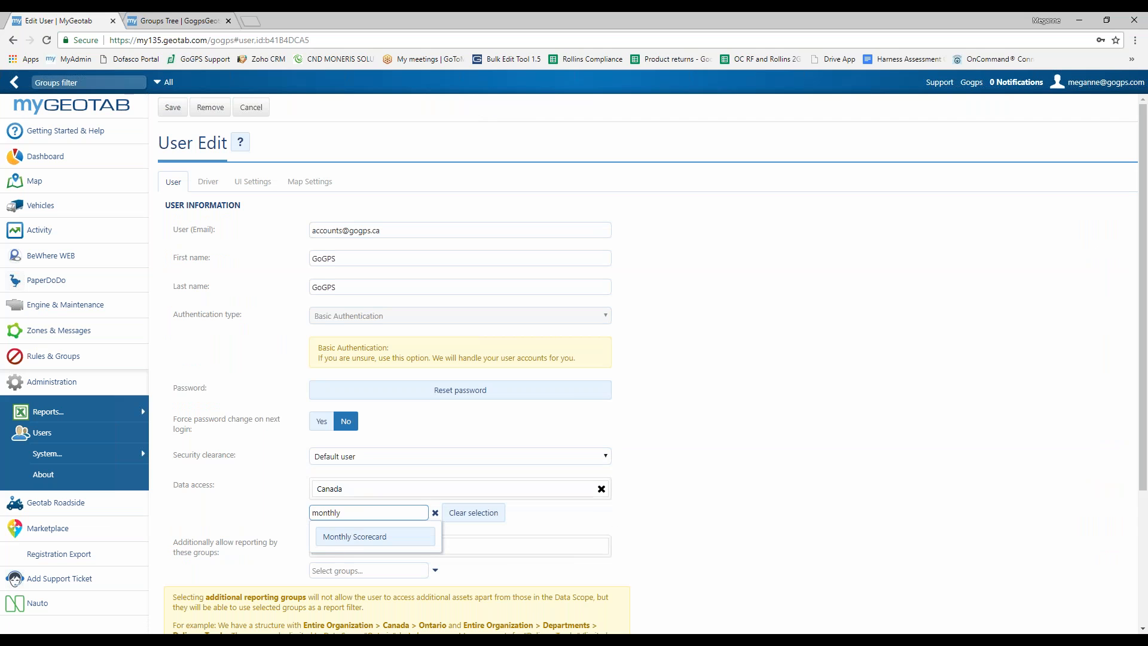
left_click(360, 537)
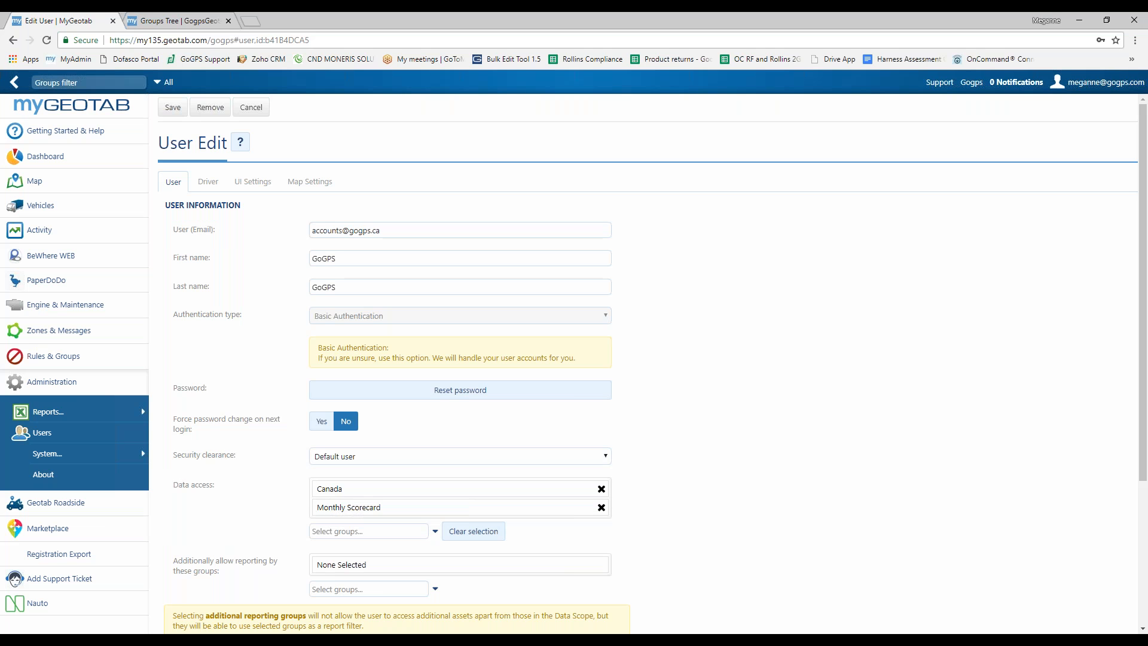
left_click(173, 107)
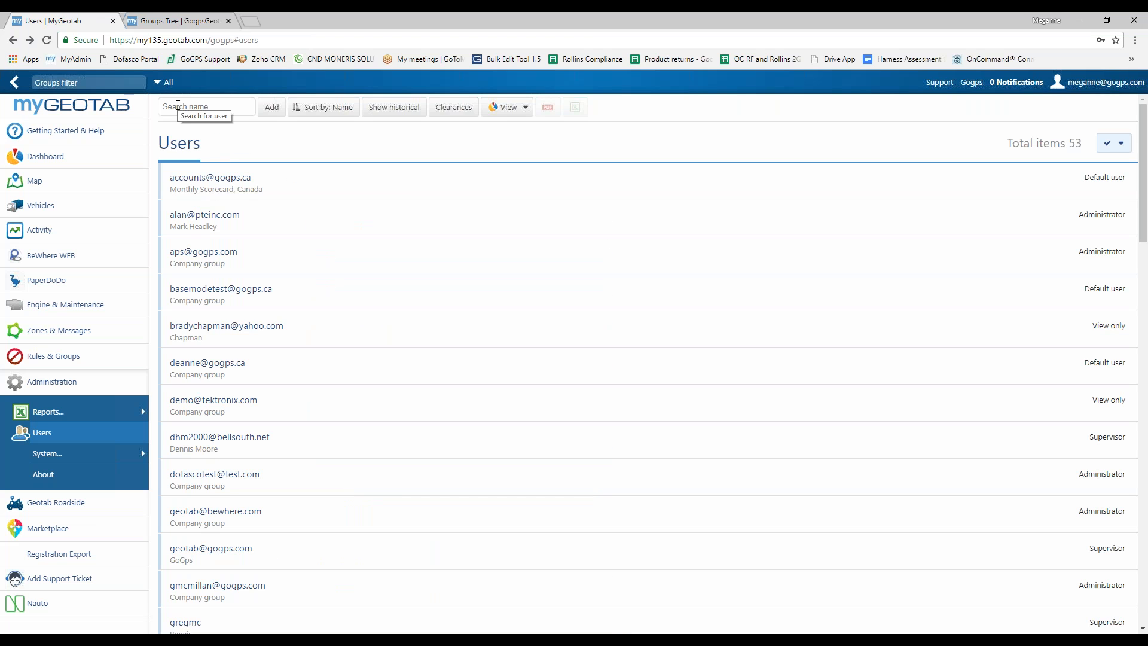
left_click(176, 20)
Step: Expand Central Gulf Region, pan to Company group, then reopen this database's Groups Tree
left_click(538, 311)
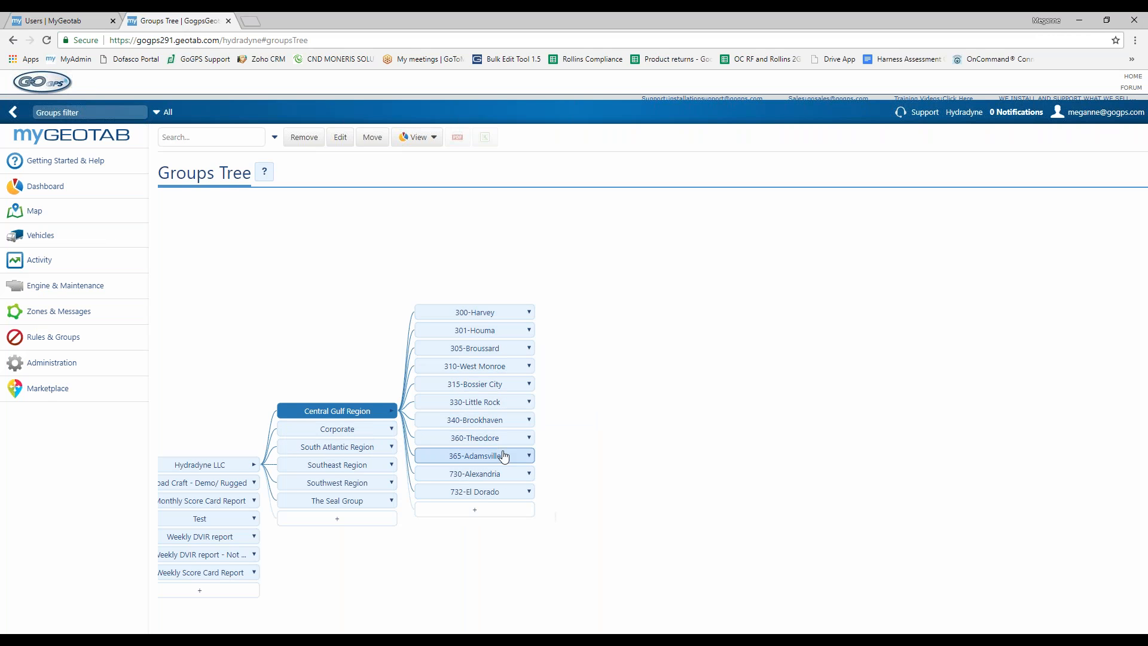
left_click_drag(348, 253, 525, 229)
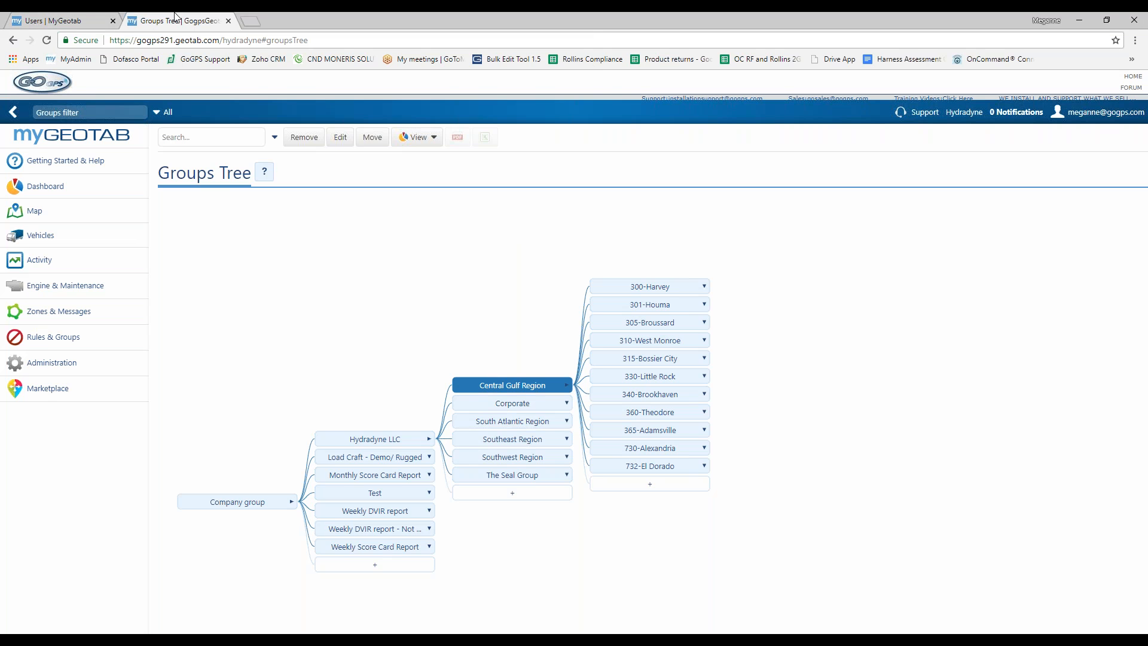
left_click(78, 18)
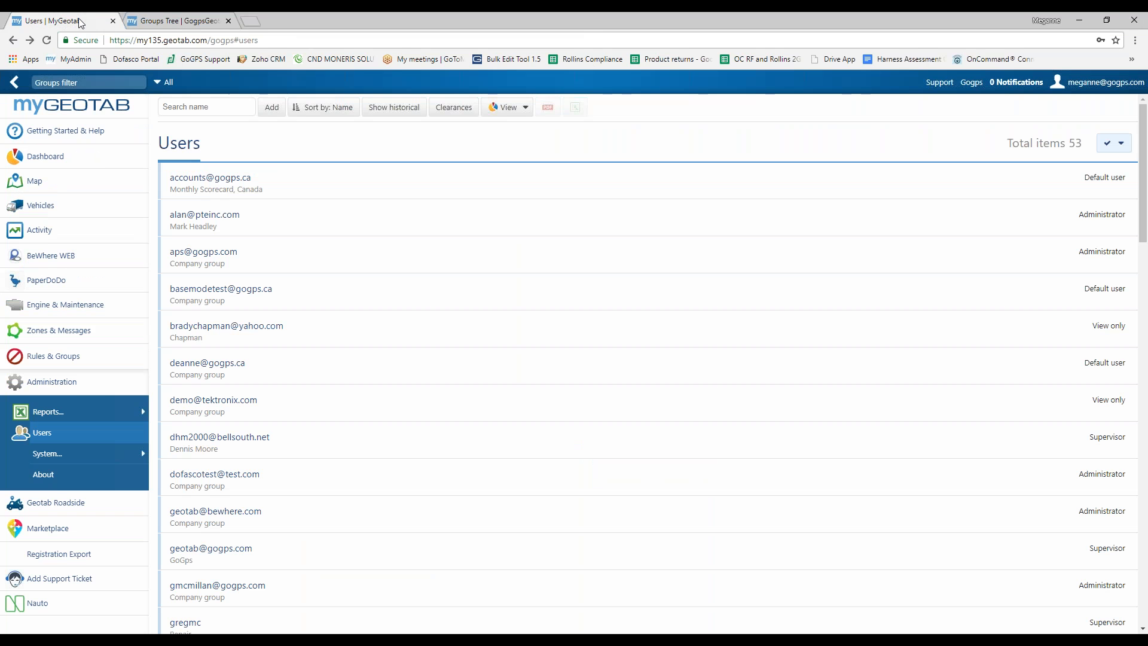
left_click(75, 357)
left_click(77, 428)
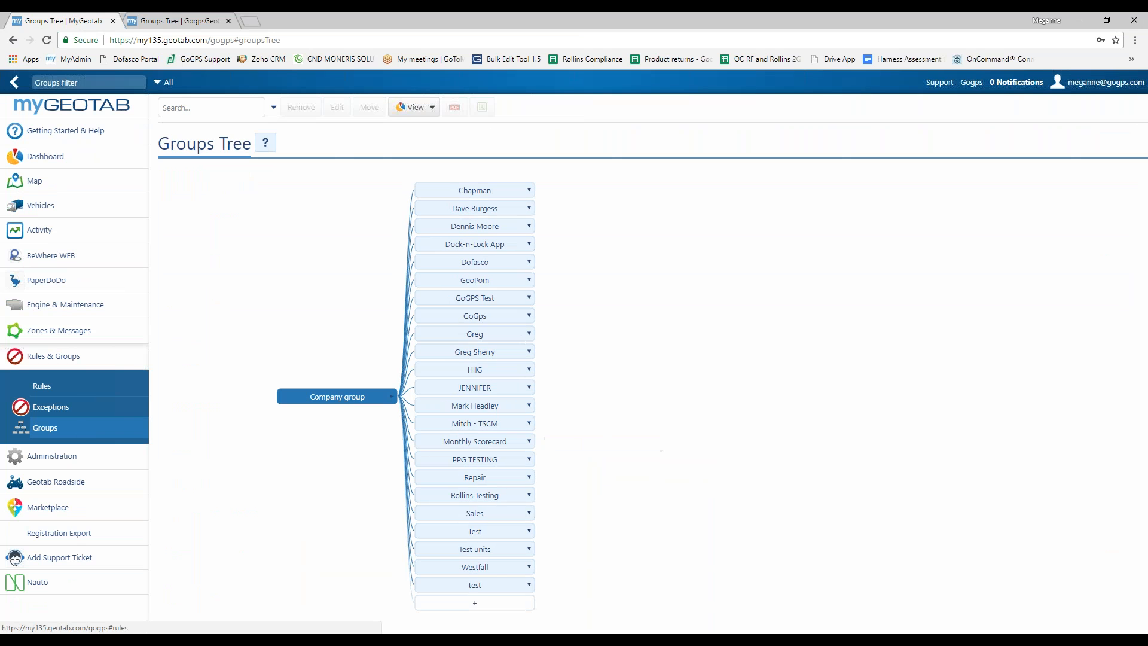